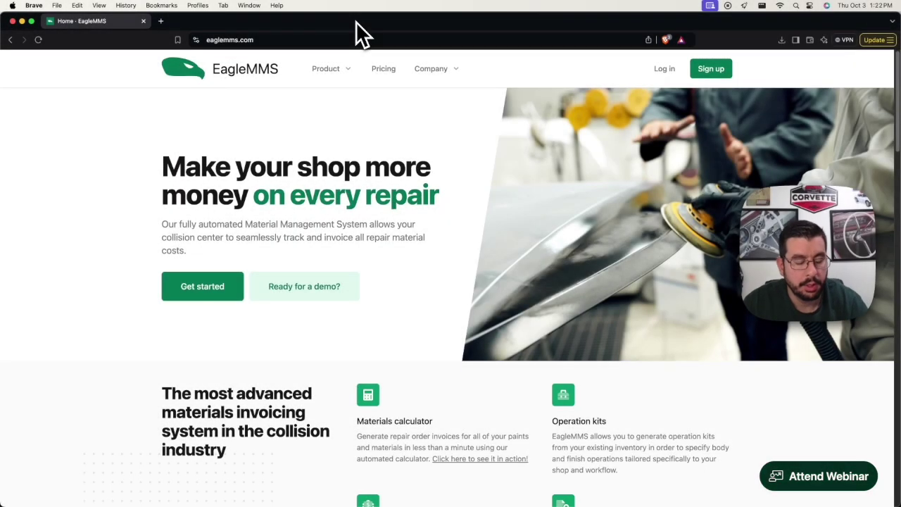
- Snap the Brave window with the EagleMMS site to the right half of the screen
{"action": "key", "text": "ctrl+alt+Right"}
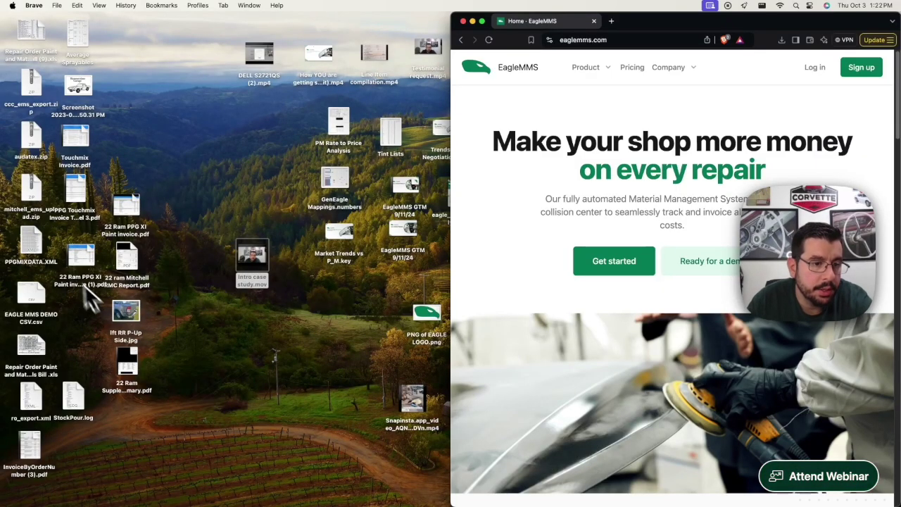
{"action": "double_click", "coordinate": [132, 312]}
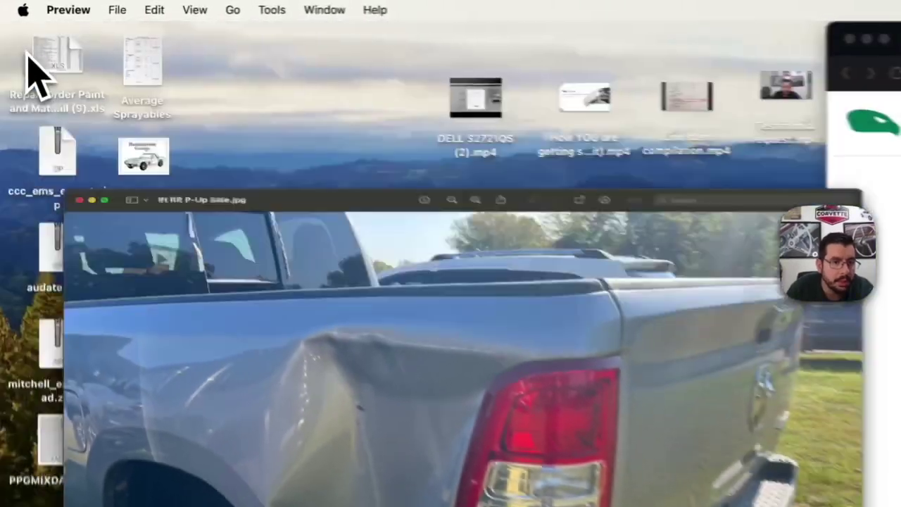
{"action": "left_click", "coordinate": [14, 26]}
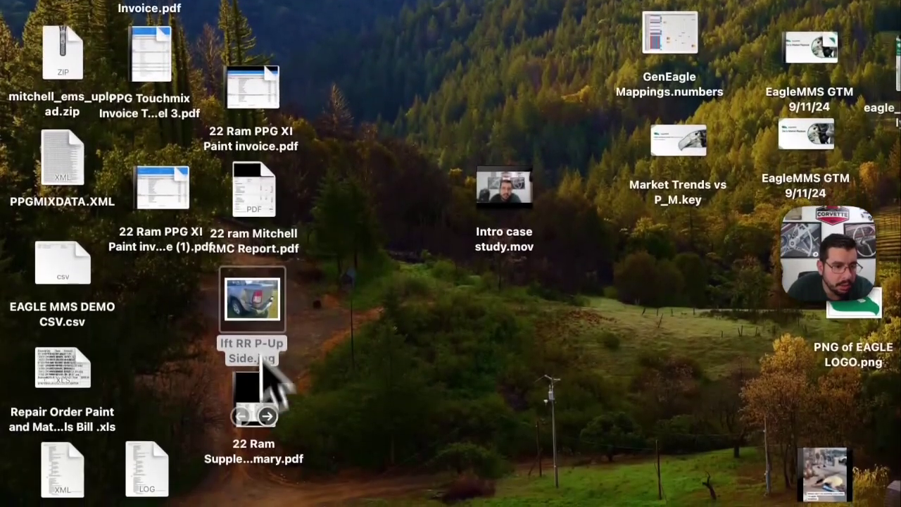
- Open the 22 Ram supplement PDF, widen it, and select Paint Supplies 423.50 in Estimate Totals
{"action": "double_click", "coordinate": [268, 387]}
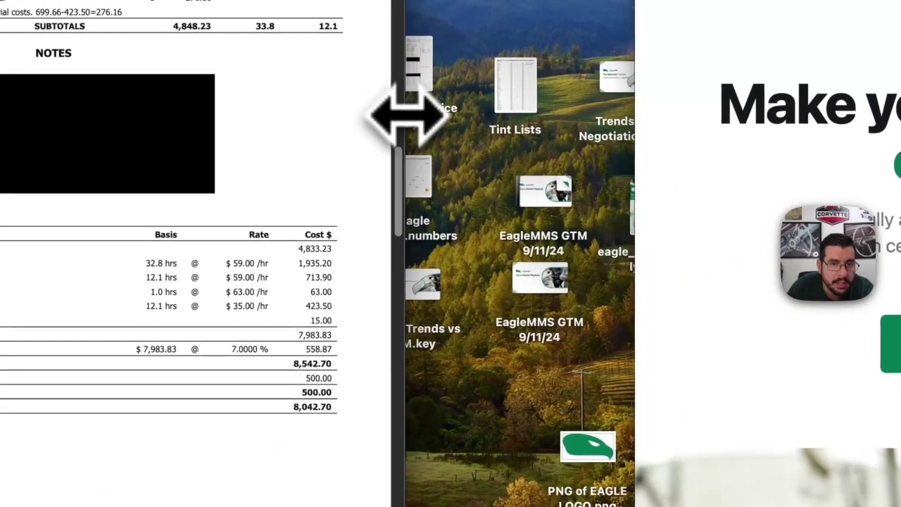
{"action": "left_click_drag", "start_coordinate": [404, 115], "coordinate": [524, 113]}
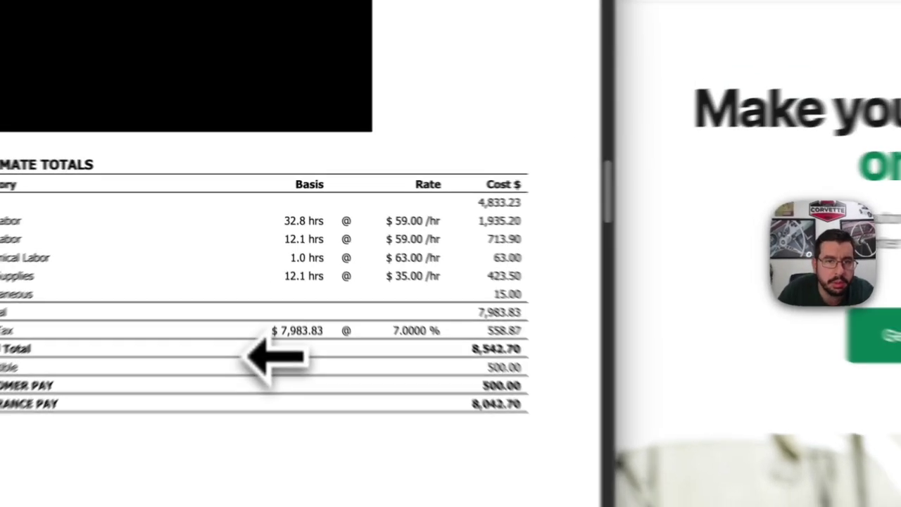
{"action": "scroll", "coordinate": [281, 274], "scroll_direction": "up", "scroll_amount": 15}
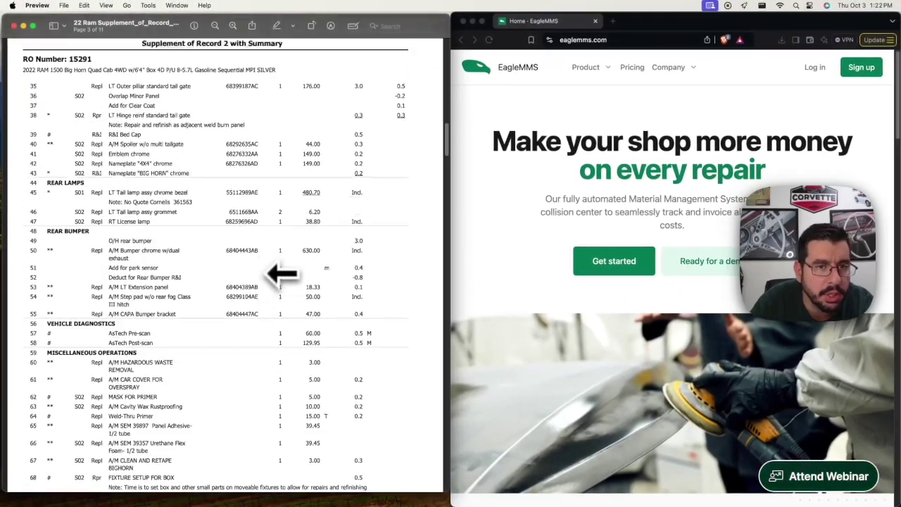
{"action": "scroll", "coordinate": [282, 275], "scroll_direction": "down", "scroll_amount": 15}
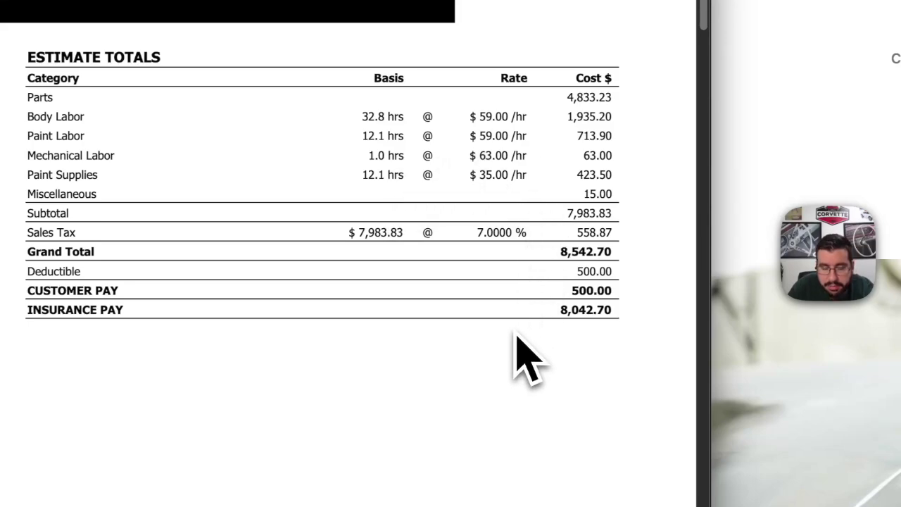
{"action": "left_click_drag", "start_coordinate": [586, 175], "coordinate": [598, 175]}
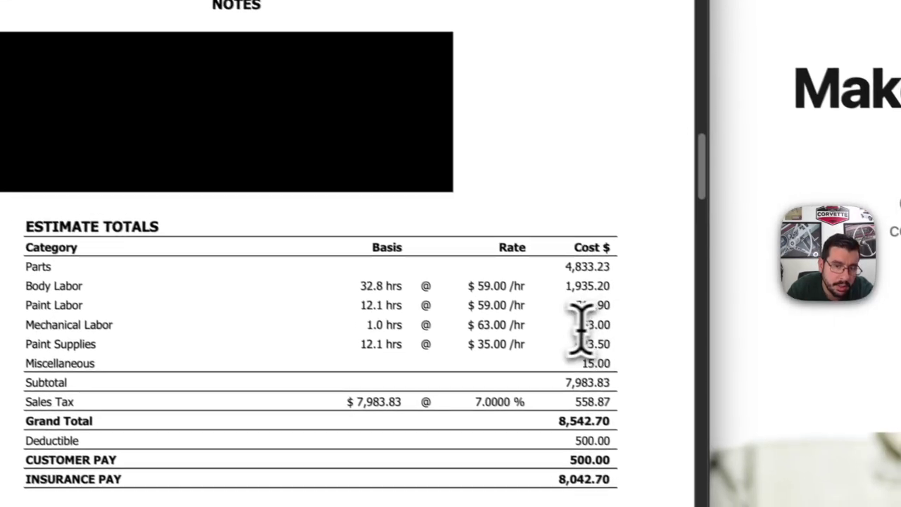
- Open the 22 Ram PPG XI Paint invoice and scroll its pours to the $708.75 total
{"action": "double_click", "coordinate": [589, 344]}
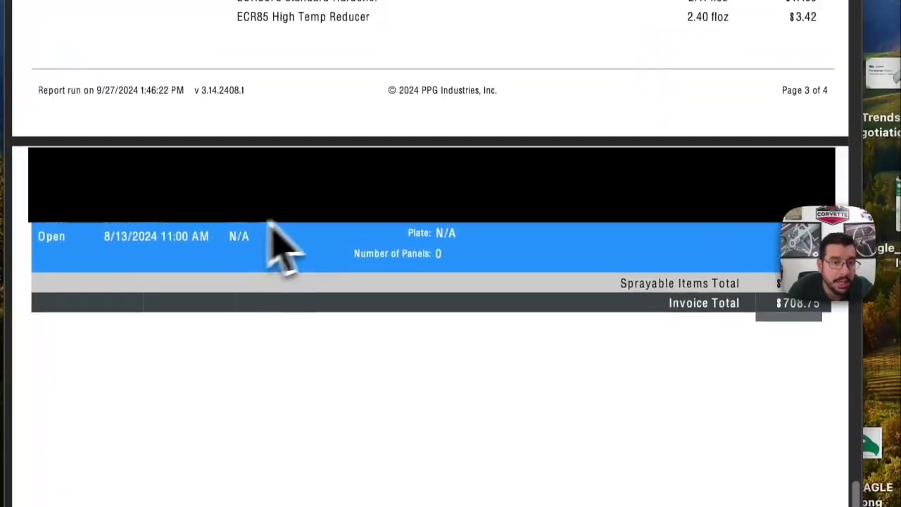
{"action": "scroll", "coordinate": [422, 243], "scroll_direction": "up", "scroll_amount": 8}
{"action": "scroll", "coordinate": [531, 299], "scroll_direction": "up", "scroll_amount": 10}
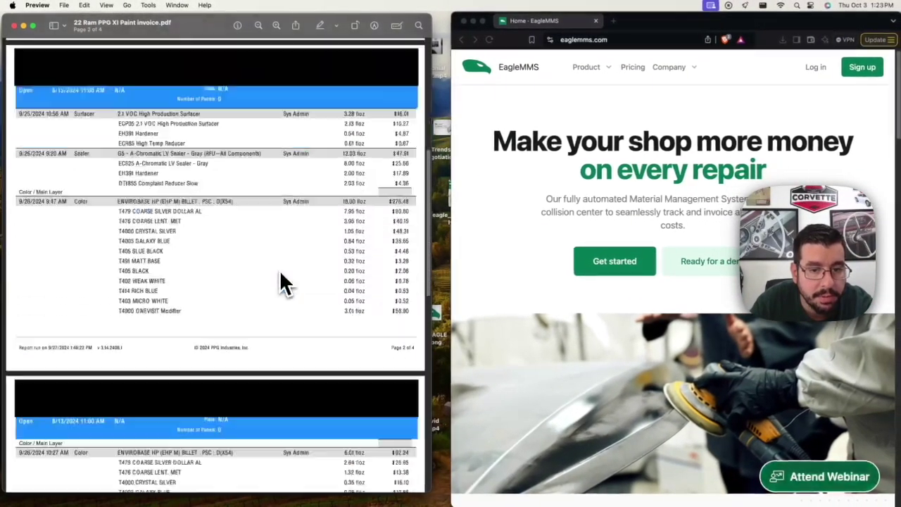
{"action": "scroll", "coordinate": [280, 276], "scroll_direction": "down", "scroll_amount": 10}
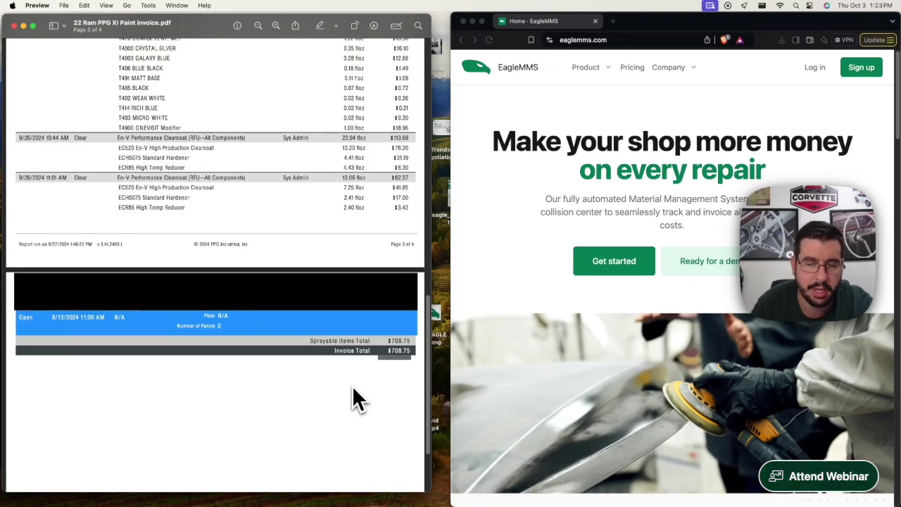
{"action": "scroll", "coordinate": [320, 341], "scroll_direction": "up", "scroll_amount": 15}
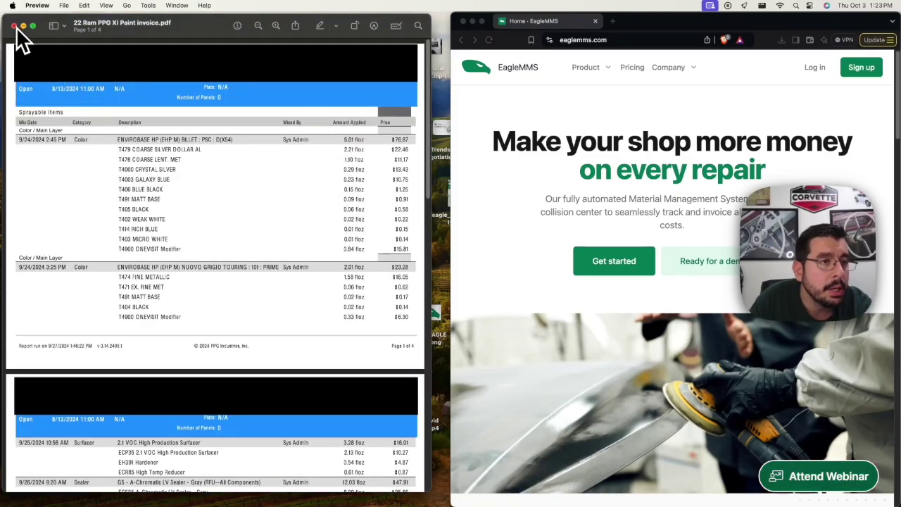
- Close Preview, maximize the EagleMMS site, log in and open the Materials Calculator
{"action": "left_click", "coordinate": [13, 25]}
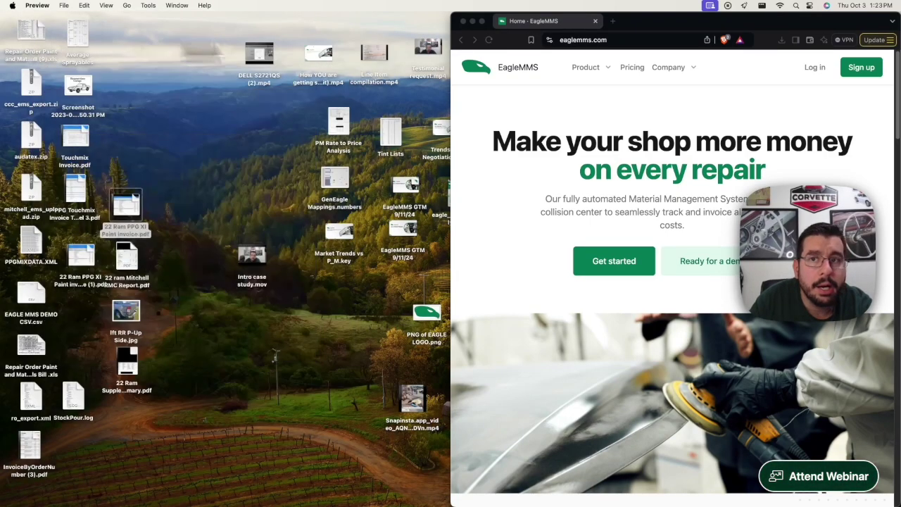
{"action": "double_click", "coordinate": [662, 23]}
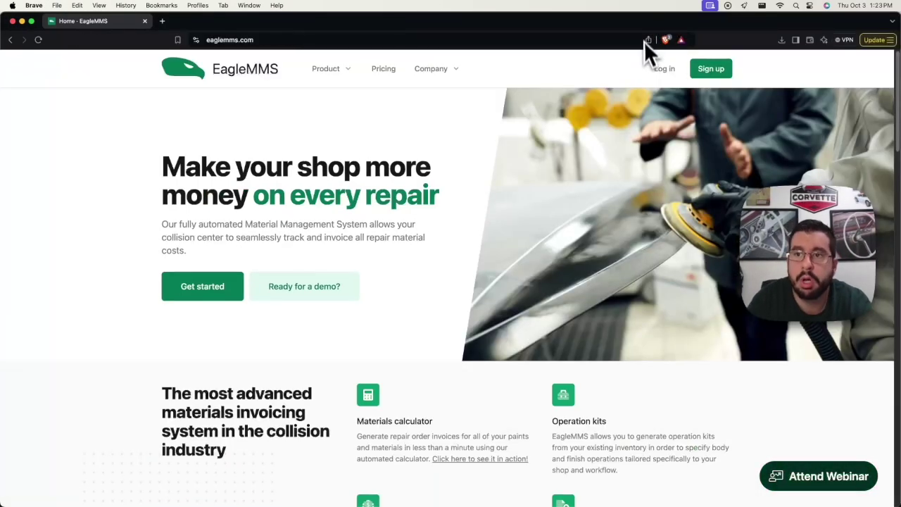
{"action": "left_click", "coordinate": [665, 72]}
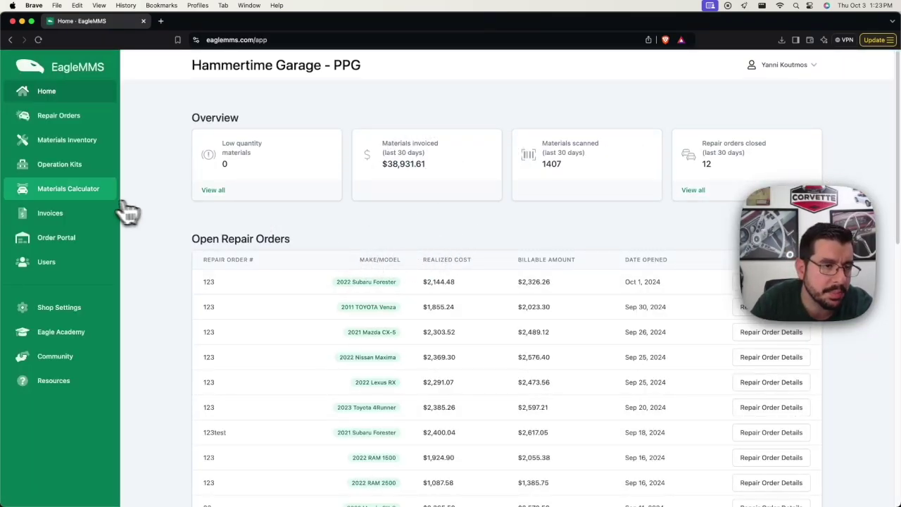
{"action": "left_click", "coordinate": [84, 204]}
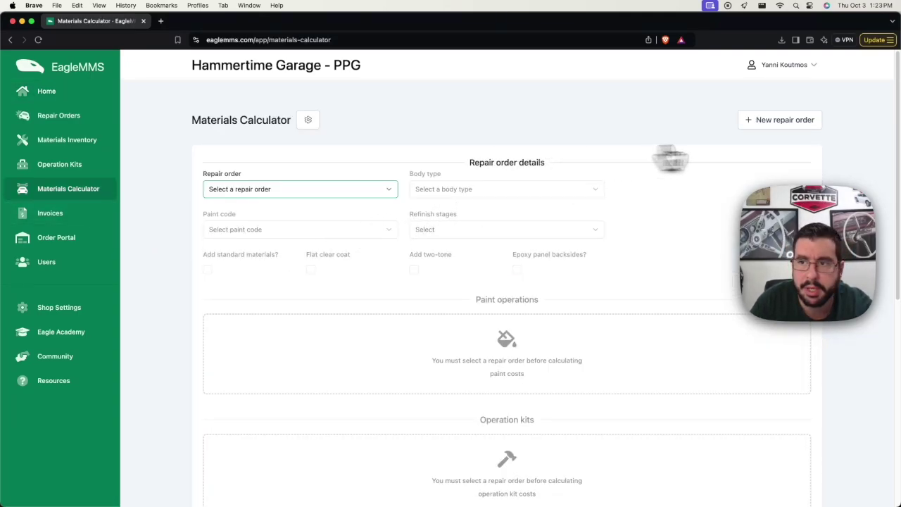
- Create repair order 123 for the customer's 2022 RAM 1500
{"action": "left_click", "coordinate": [774, 121]}
{"action": "left_click", "coordinate": [379, 163]}
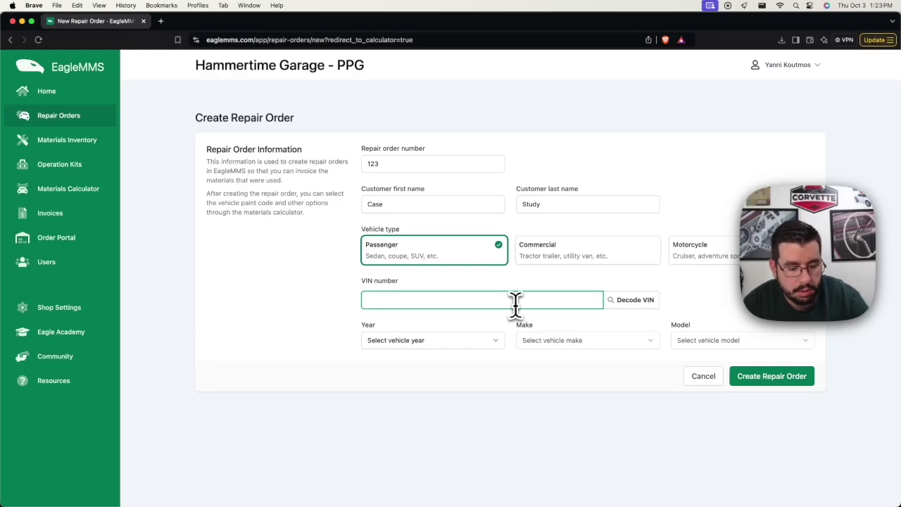
{"action": "left_click", "coordinate": [485, 339]}
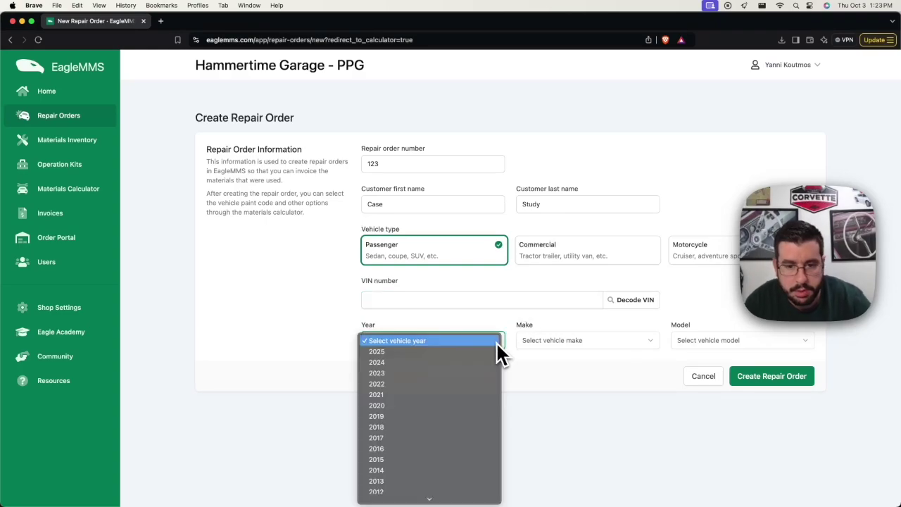
{"action": "left_click", "coordinate": [398, 384]}
{"action": "left_click", "coordinate": [598, 342]}
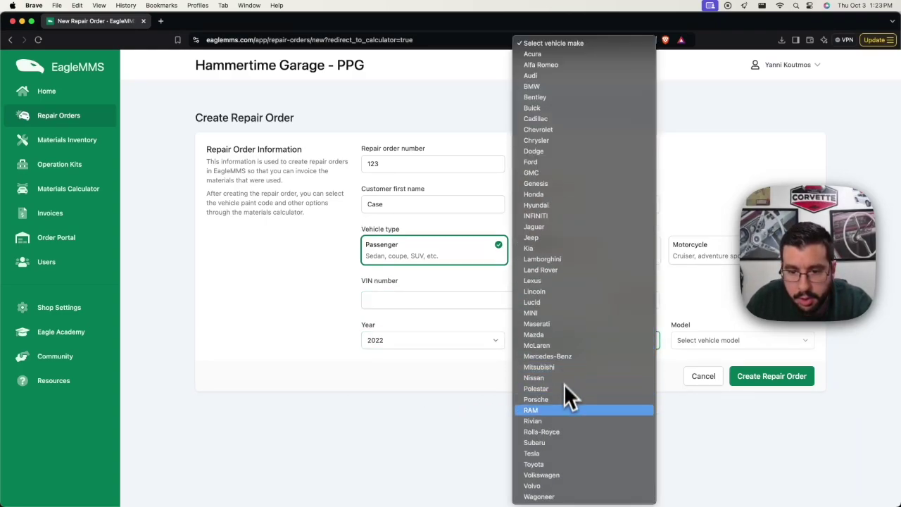
{"action": "left_click", "coordinate": [553, 412]}
{"action": "left_click", "coordinate": [717, 341]}
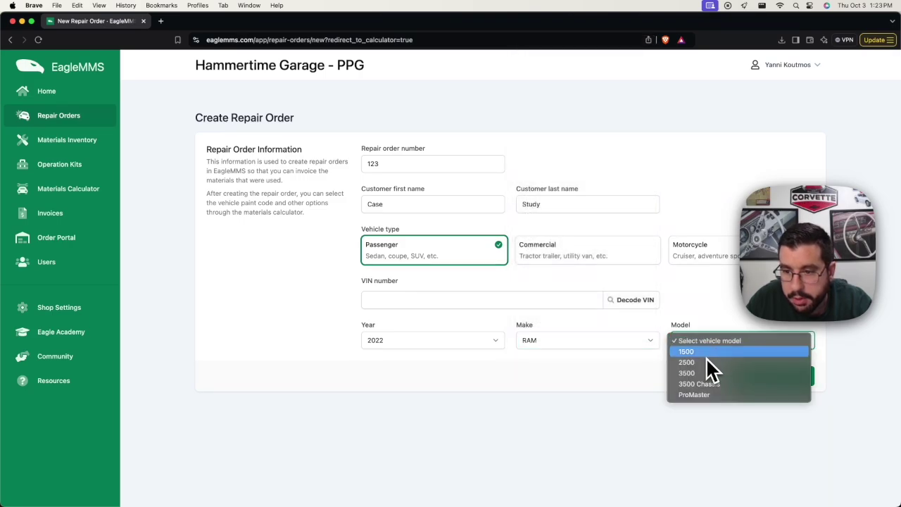
{"action": "left_click", "coordinate": [706, 352]}
{"action": "left_click", "coordinate": [748, 378]}
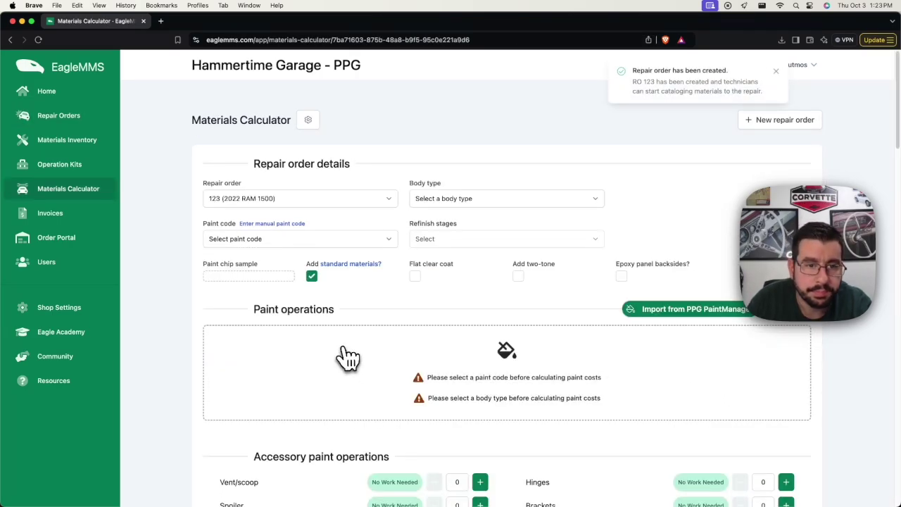
- Choose PSC - Billet Metallic as the paint code
{"action": "scroll", "coordinate": [348, 357], "scroll_direction": "down", "scroll_amount": 1}
{"action": "left_click", "coordinate": [351, 225]}
{"action": "scroll", "coordinate": [306, 288], "scroll_direction": "down", "scroll_amount": 10}
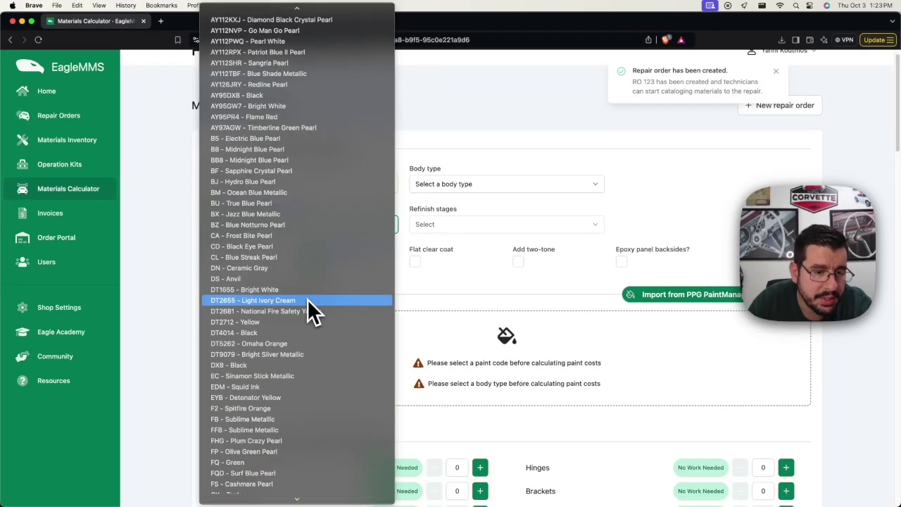
{"action": "scroll", "coordinate": [306, 299], "scroll_direction": "down", "scroll_amount": 20}
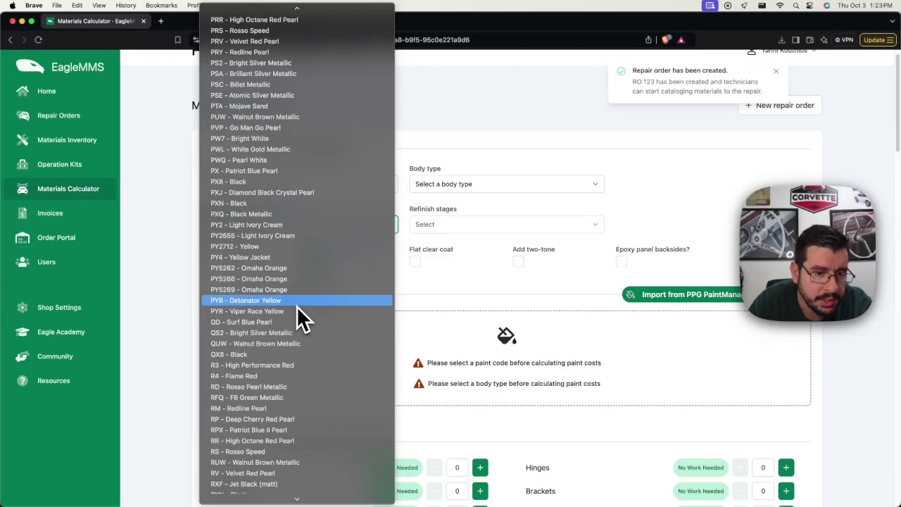
{"action": "scroll", "coordinate": [296, 306], "scroll_direction": "up", "scroll_amount": 3}
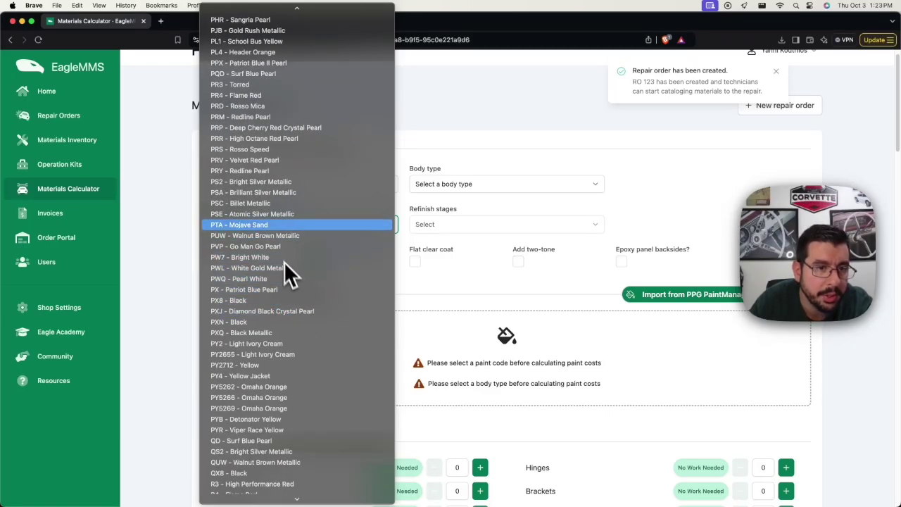
{"action": "left_click", "coordinate": [252, 203]}
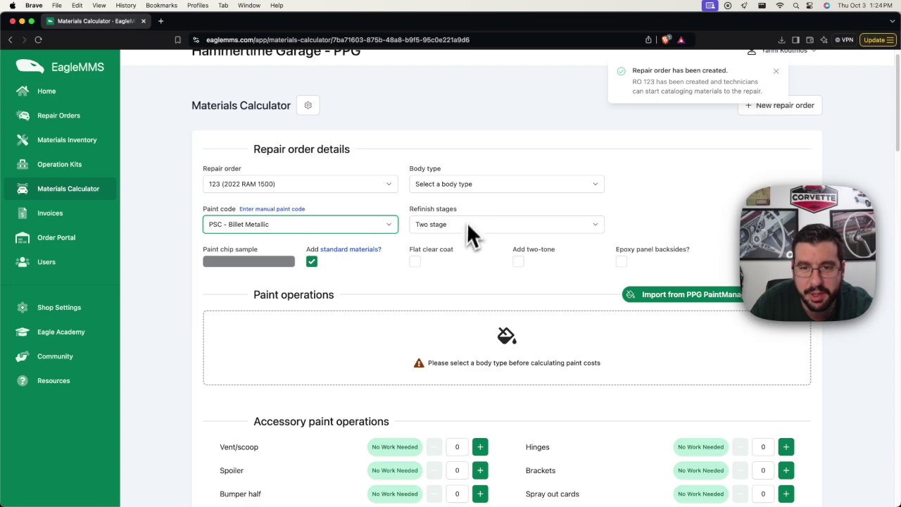
- Set the body type to Pickup truck (long bed + 4dr cab)
{"action": "left_click", "coordinate": [494, 188]}
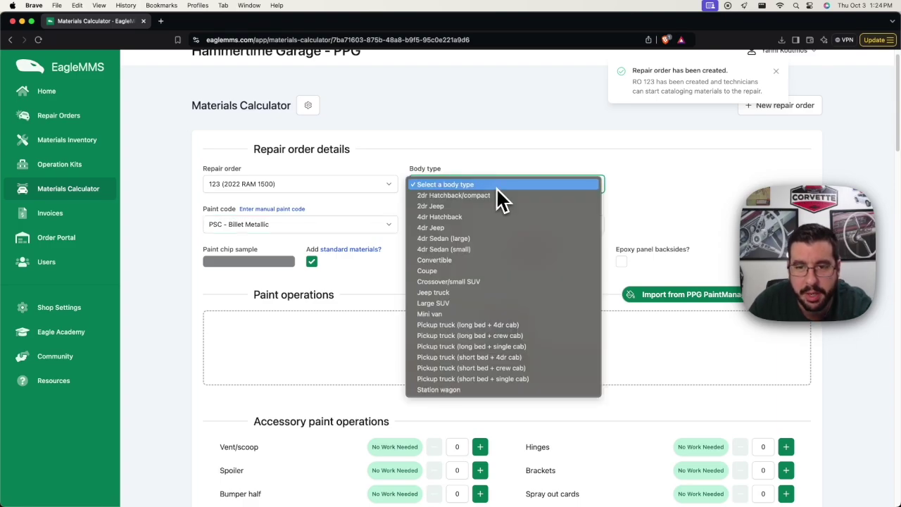
{"action": "left_click", "coordinate": [454, 323]}
{"action": "scroll", "coordinate": [163, 320], "scroll_direction": "down", "scroll_amount": 3}
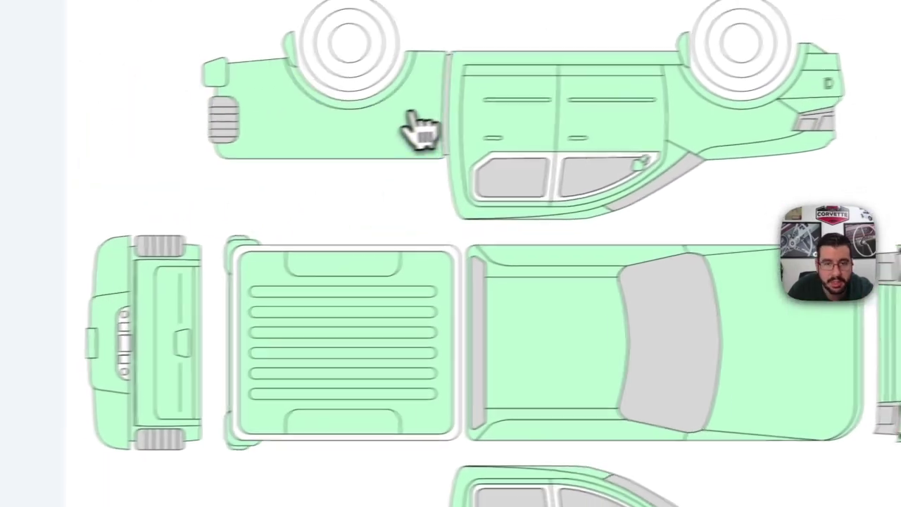
- Mark the tailgate for full refinish in the panel diagram
{"action": "left_click", "coordinate": [364, 154]}
{"action": "left_click", "coordinate": [462, 106]}
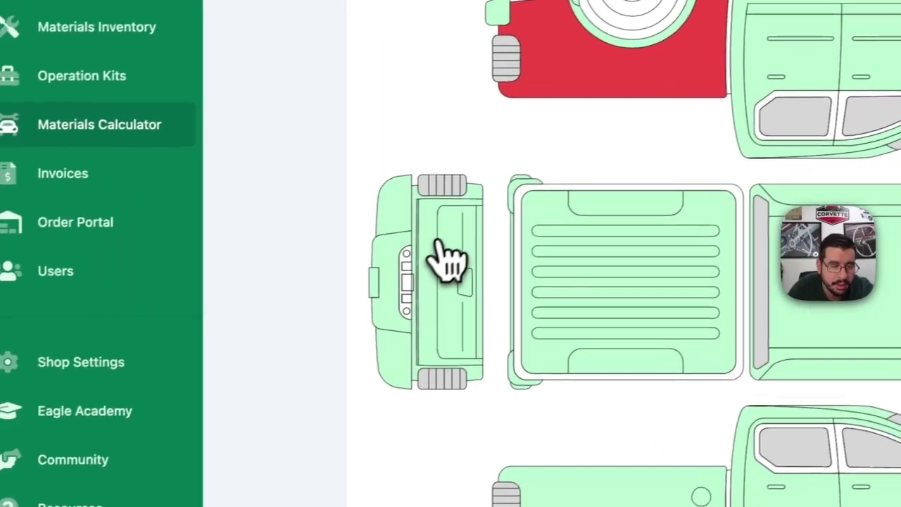
{"action": "left_click", "coordinate": [207, 292]}
{"action": "left_click", "coordinate": [463, 253]}
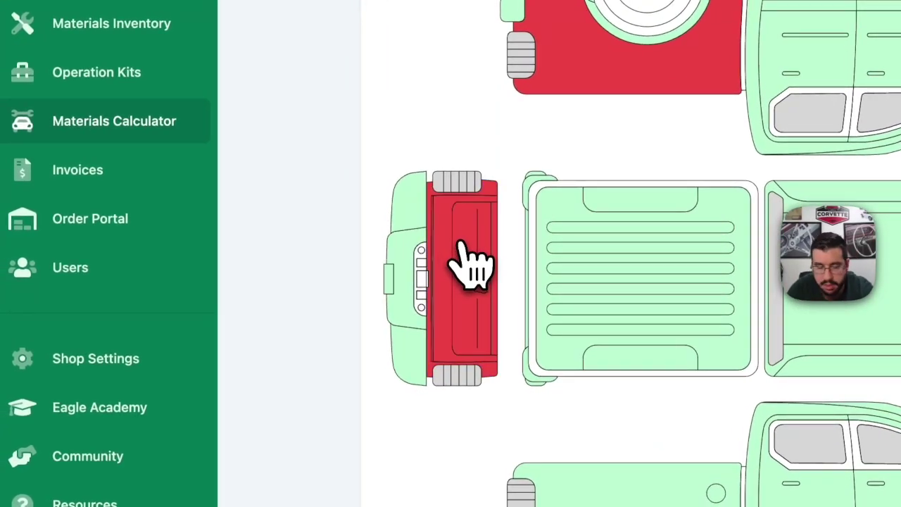
- Set the unibody gate opening to a normal repair blend
{"action": "scroll", "coordinate": [471, 266], "scroll_direction": "down", "scroll_amount": 3}
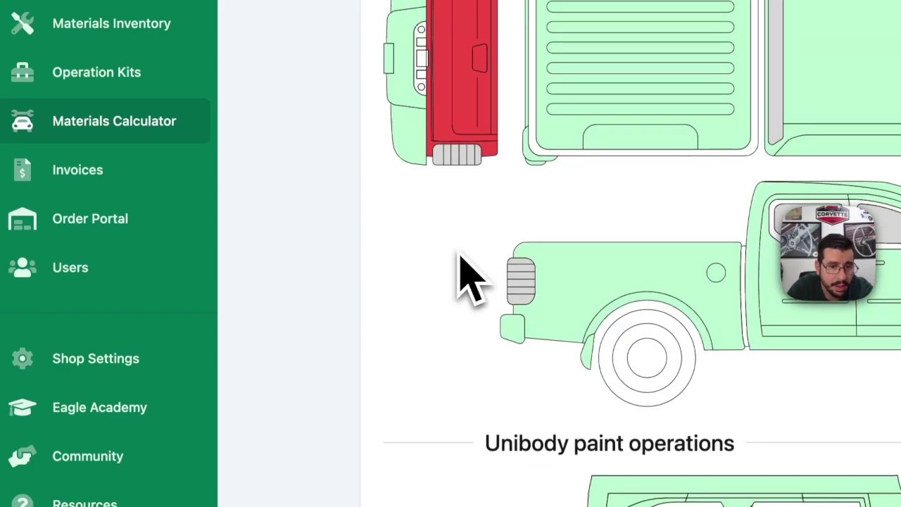
{"action": "scroll", "coordinate": [458, 256], "scroll_direction": "down", "scroll_amount": 5}
{"action": "left_click", "coordinate": [401, 152]}
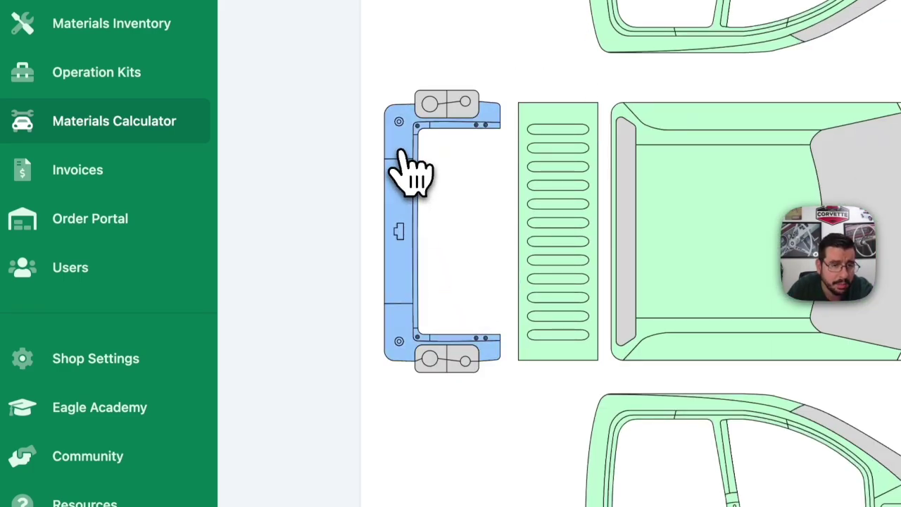
{"action": "left_click", "coordinate": [411, 180]}
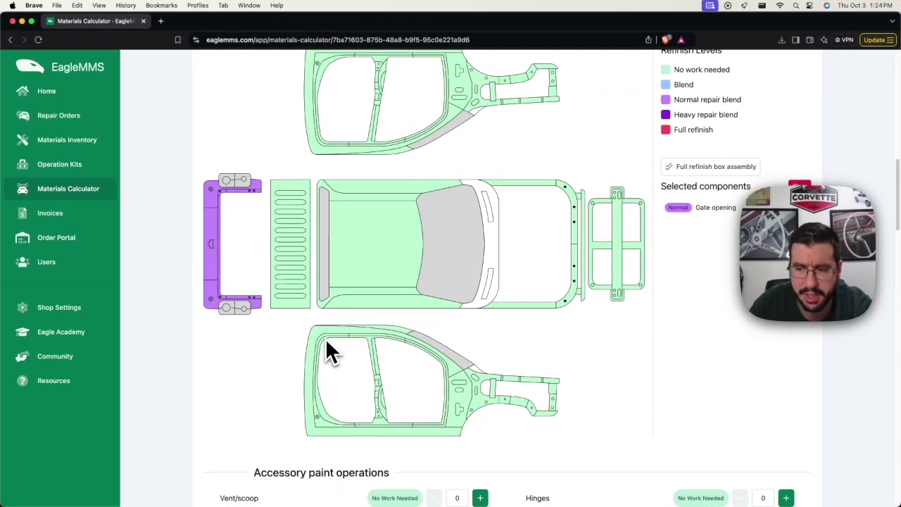
- Add one full-refinish hinge, one spray out card, and a Bedside replacement operation kit
{"action": "scroll", "coordinate": [397, 335], "scroll_direction": "down", "scroll_amount": 10}
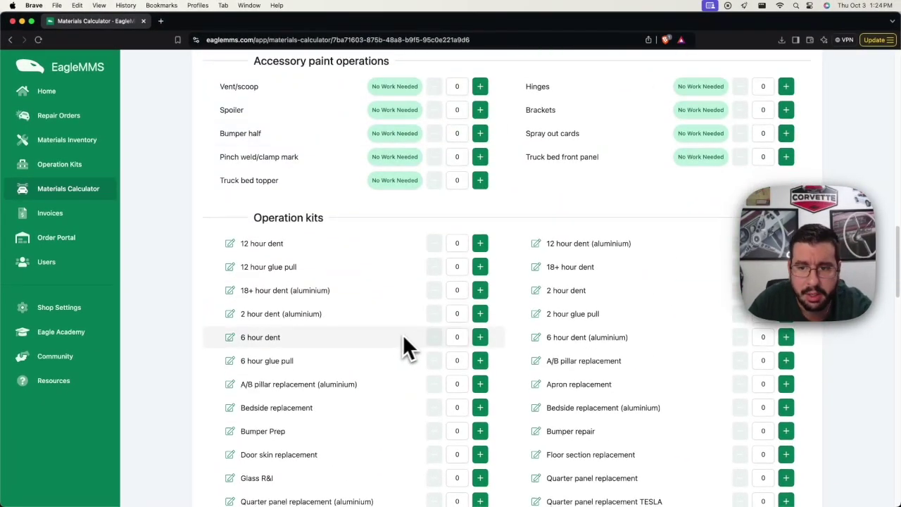
{"action": "scroll", "coordinate": [458, 309], "scroll_direction": "down", "scroll_amount": 1}
{"action": "scroll", "coordinate": [598, 261], "scroll_direction": "up", "scroll_amount": 3}
{"action": "left_click", "coordinate": [786, 154]}
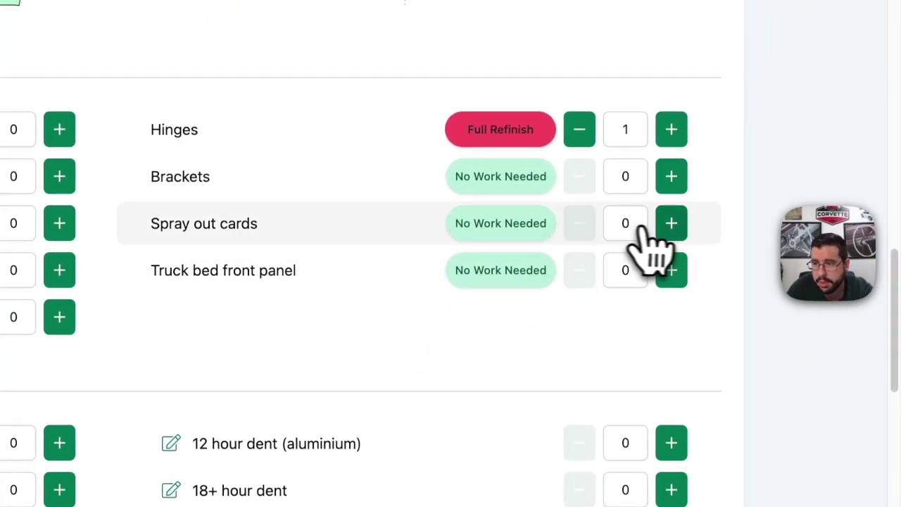
{"action": "left_click", "coordinate": [671, 223]}
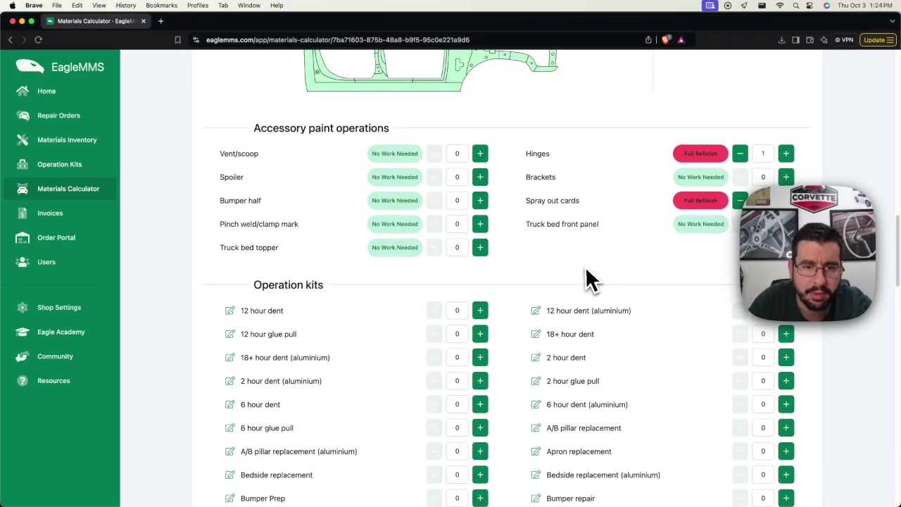
{"action": "scroll", "coordinate": [582, 267], "scroll_direction": "down", "scroll_amount": 5}
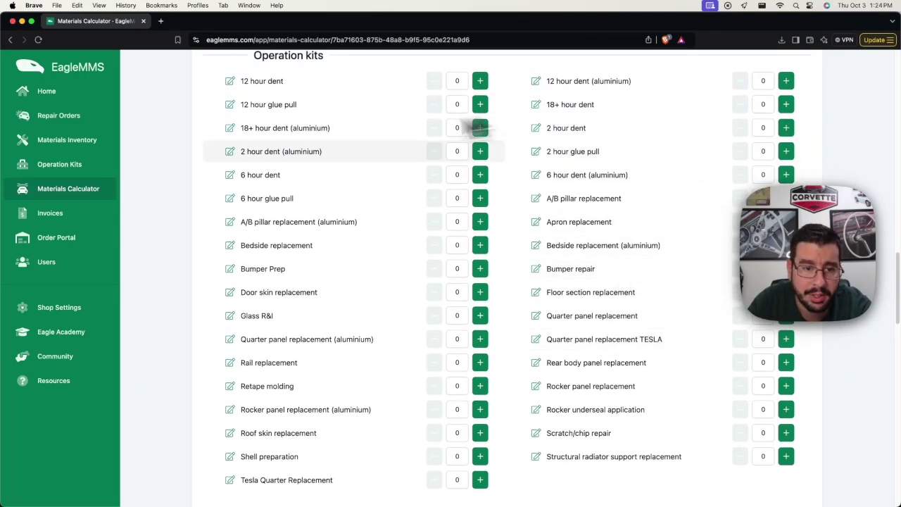
{"action": "left_click", "coordinate": [480, 246]}
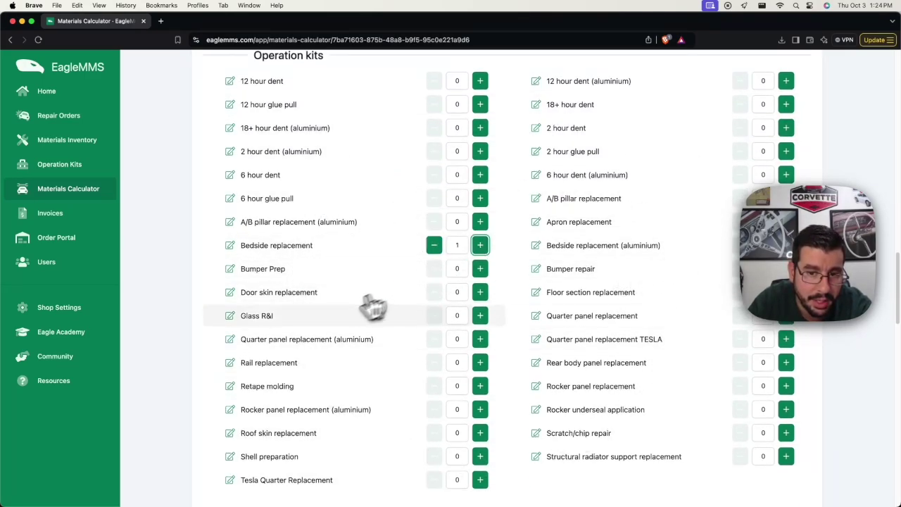
- Remove HEAVY TEXTURE CHIP GUARD from the Bedside replacement kit and close the editor
{"action": "left_click", "coordinate": [231, 248]}
{"action": "scroll", "coordinate": [330, 257], "scroll_direction": "down", "scroll_amount": 1}
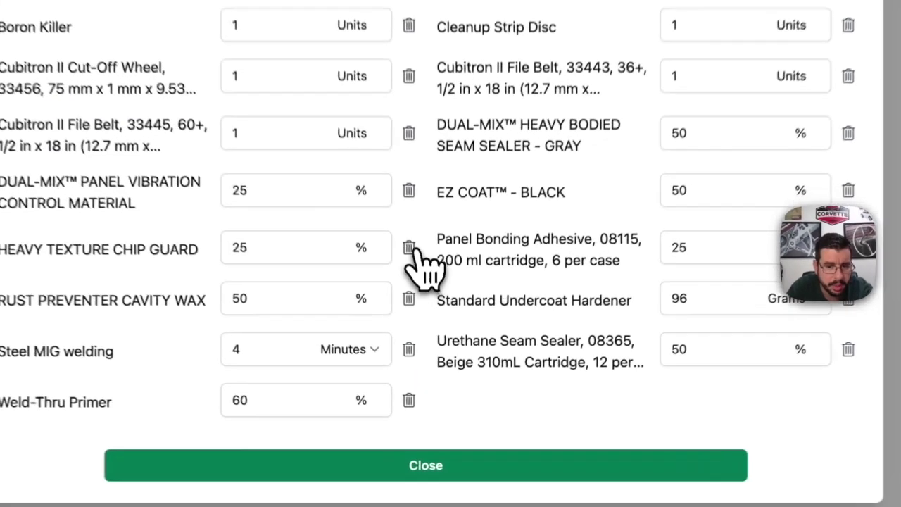
{"action": "left_click", "coordinate": [437, 357]}
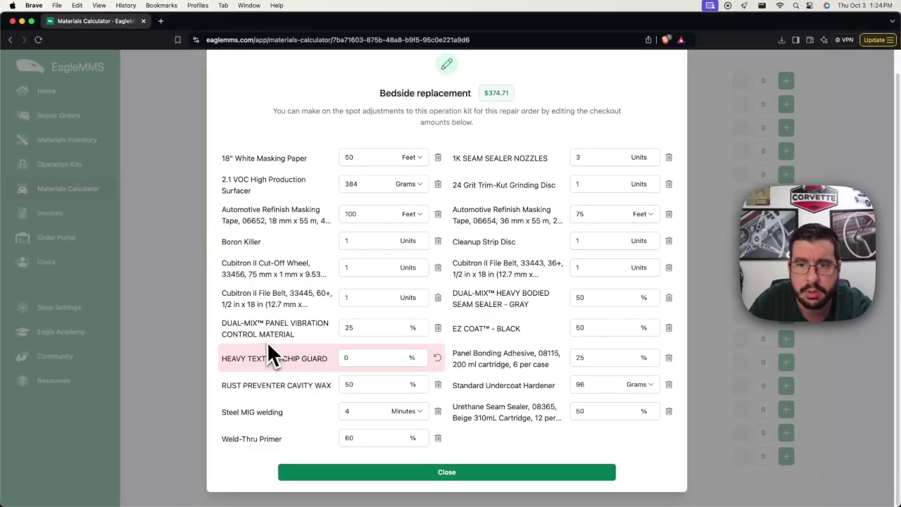
{"action": "left_click", "coordinate": [488, 475]}
{"action": "scroll", "coordinate": [484, 410], "scroll_direction": "up", "scroll_amount": 15}
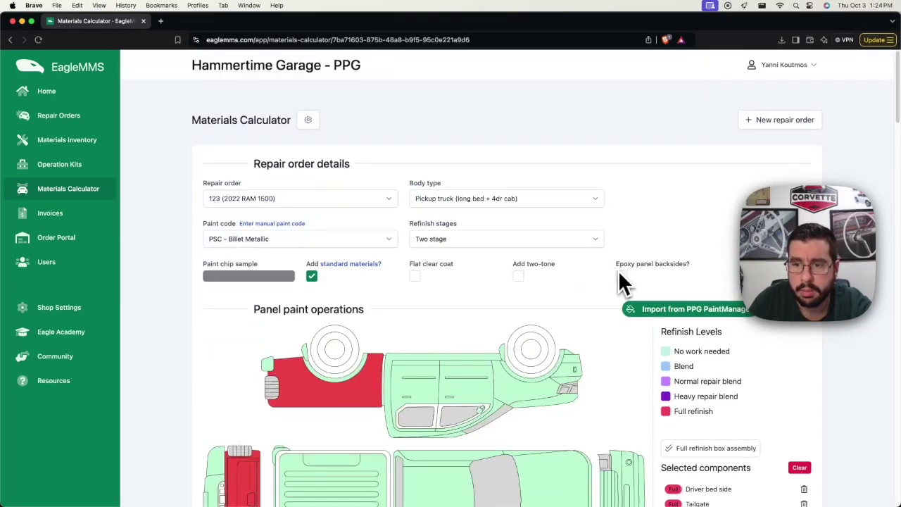
- Scroll to the $1,220.25 billing totals and print the draft materials invoice
{"action": "scroll", "coordinate": [596, 306], "scroll_direction": "down", "scroll_amount": 12}
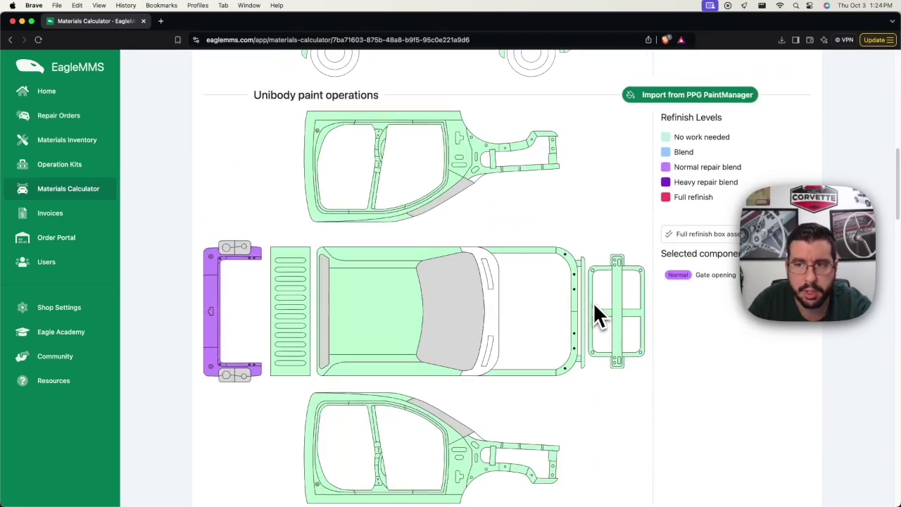
{"action": "scroll", "coordinate": [593, 310], "scroll_direction": "down", "scroll_amount": 15}
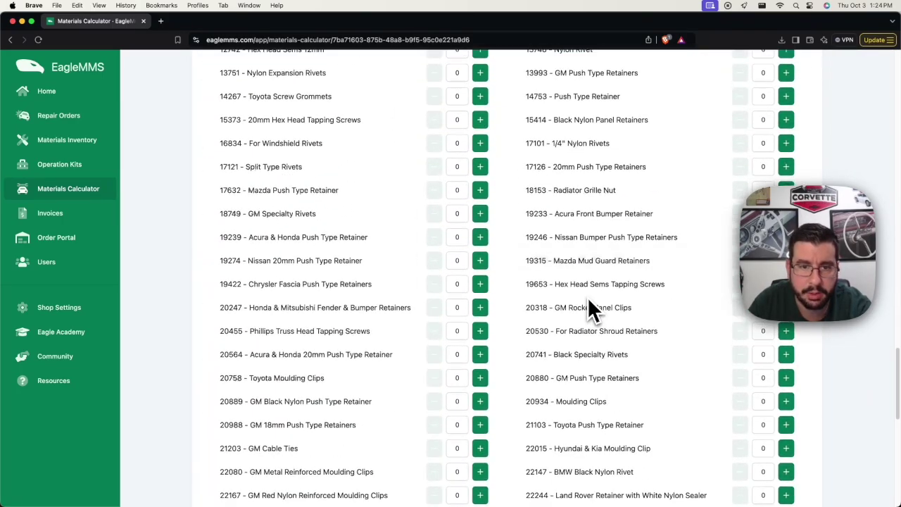
{"action": "scroll", "coordinate": [637, 271], "scroll_direction": "down", "scroll_amount": 10}
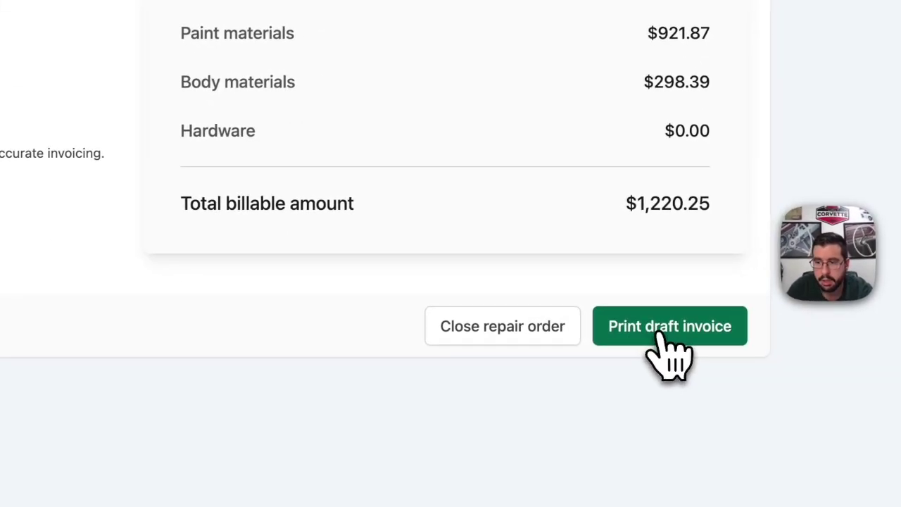
{"action": "left_click", "coordinate": [662, 335]}
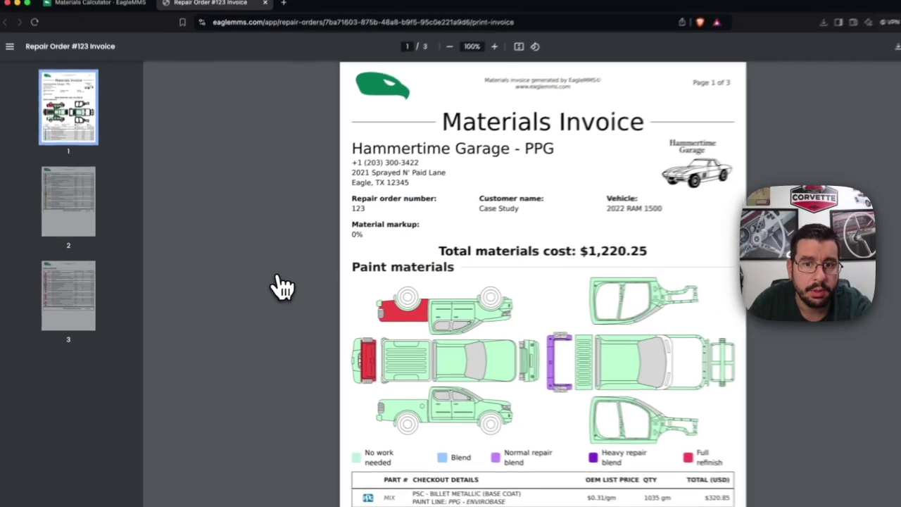
- Review the Repair Order #123 invoice items, regenerate the draft from the calculator, and view it again
{"action": "scroll", "coordinate": [278, 285], "scroll_direction": "down", "scroll_amount": 2}
{"action": "scroll", "coordinate": [281, 285], "scroll_direction": "up", "scroll_amount": 2}
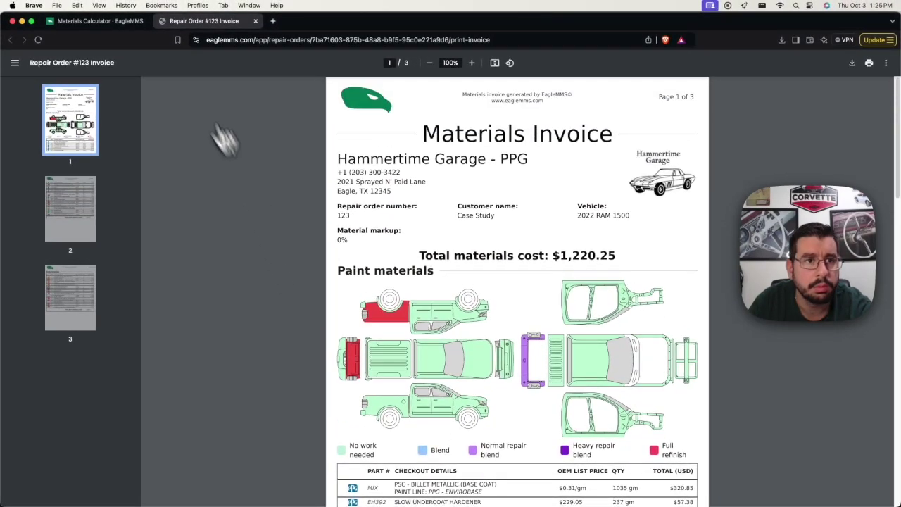
{"action": "scroll", "coordinate": [303, 211], "scroll_direction": "down", "scroll_amount": 5}
{"action": "left_click", "coordinate": [104, 23]}
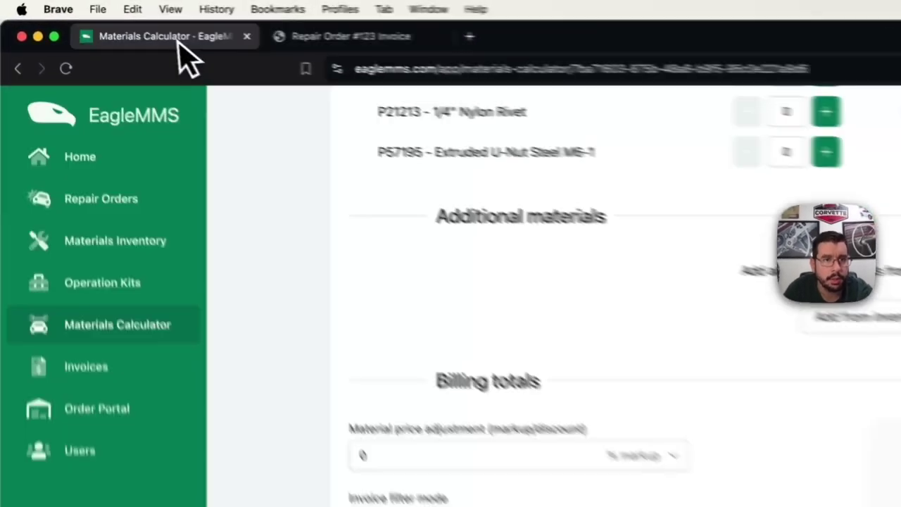
{"action": "scroll", "coordinate": [493, 316], "scroll_direction": "down", "scroll_amount": 6}
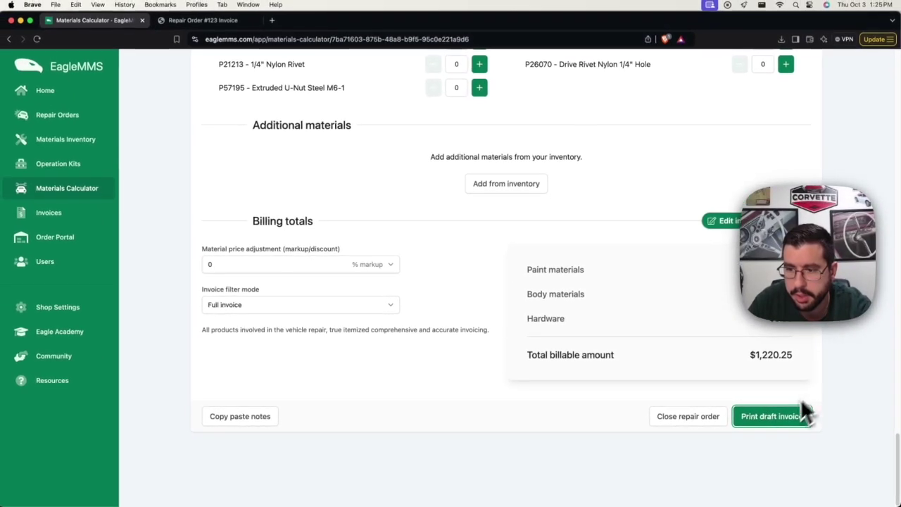
{"action": "left_click", "coordinate": [802, 415]}
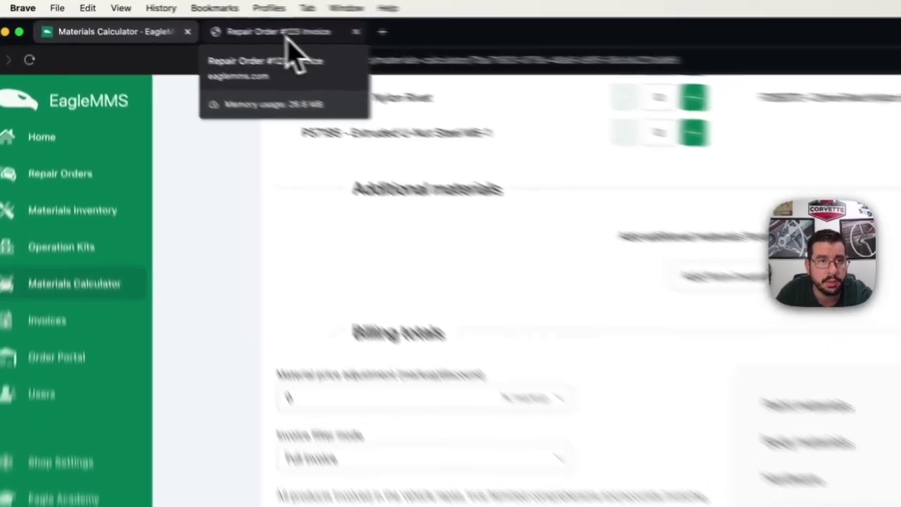
{"action": "left_click", "coordinate": [209, 22]}
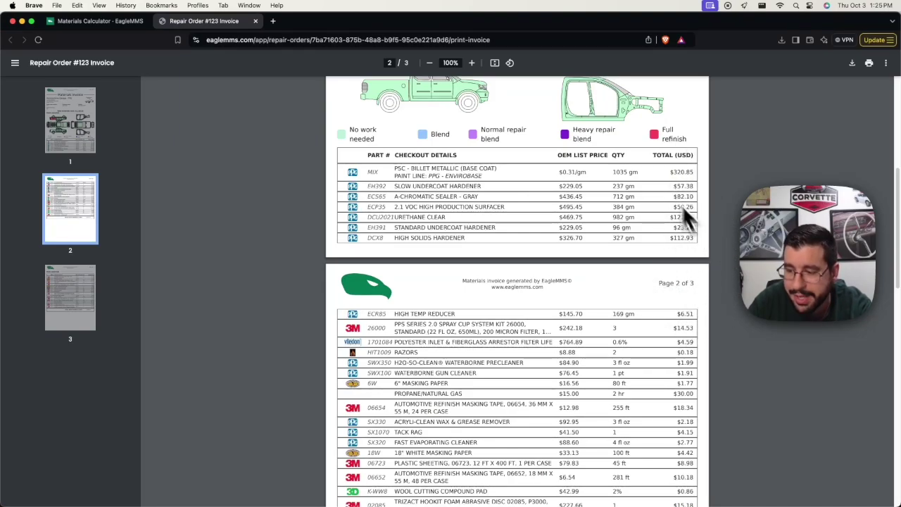
- Switch the invoice filter to Paint fluids only, recalculate, and print the $701.63 draft invoice
{"action": "left_click", "coordinate": [104, 21]}
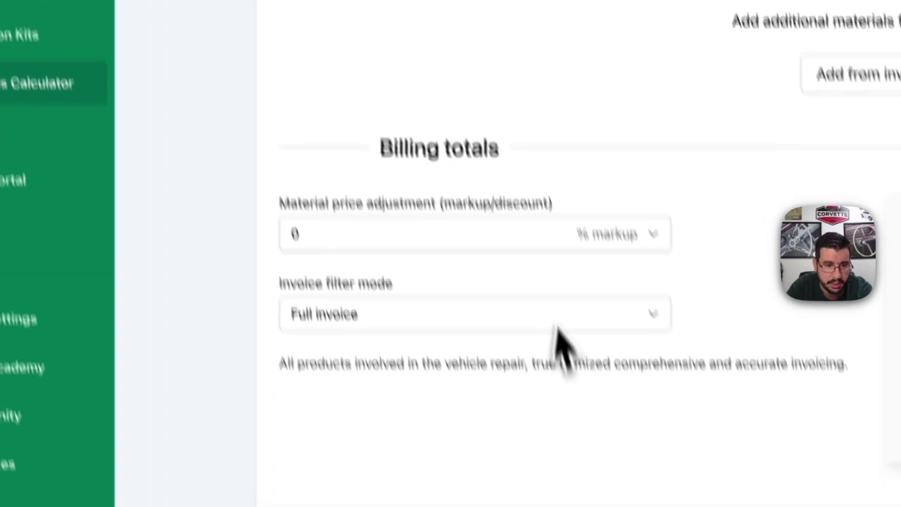
{"action": "left_click", "coordinate": [458, 257]}
{"action": "left_click", "coordinate": [384, 332]}
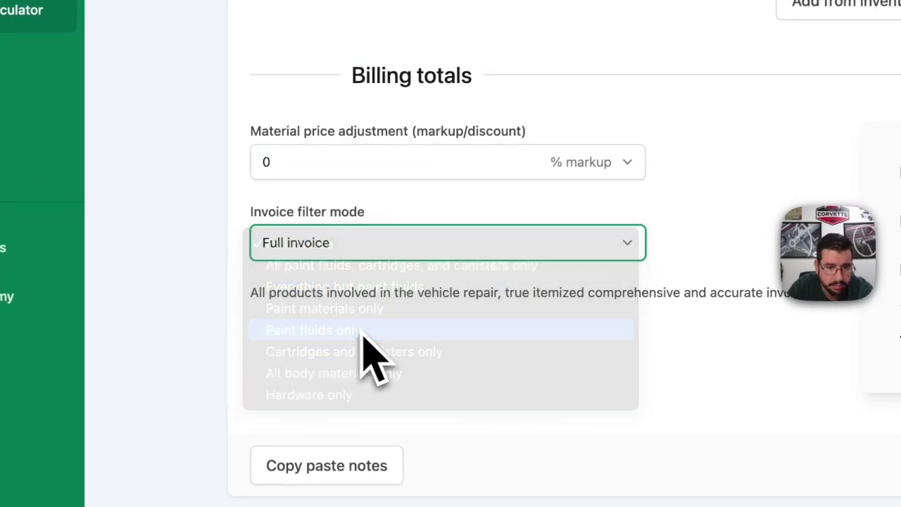
{"action": "left_click", "coordinate": [742, 398]}
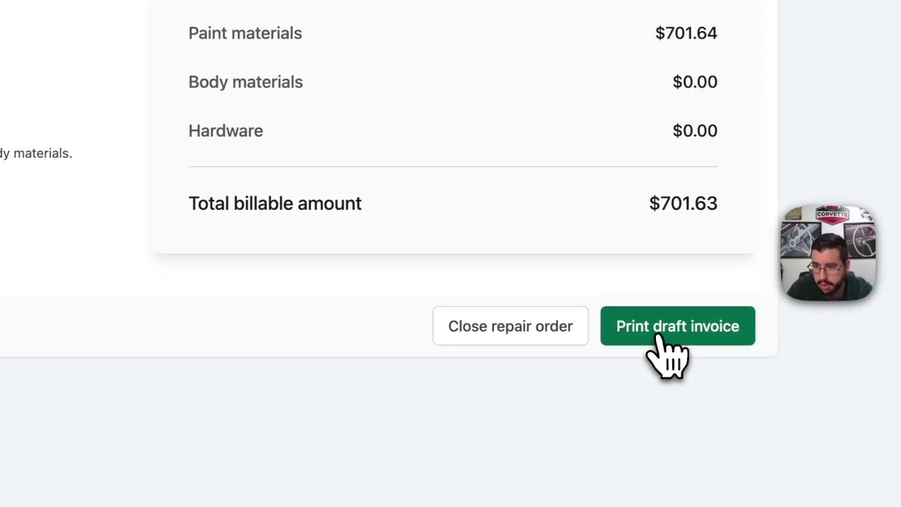
{"action": "left_click", "coordinate": [835, 363]}
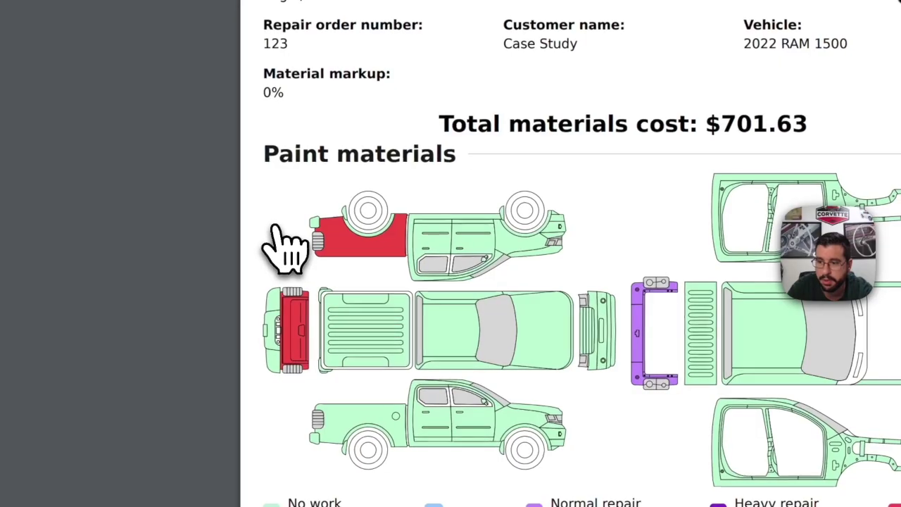
{"action": "scroll", "coordinate": [299, 239], "scroll_direction": "down", "scroll_amount": 5}
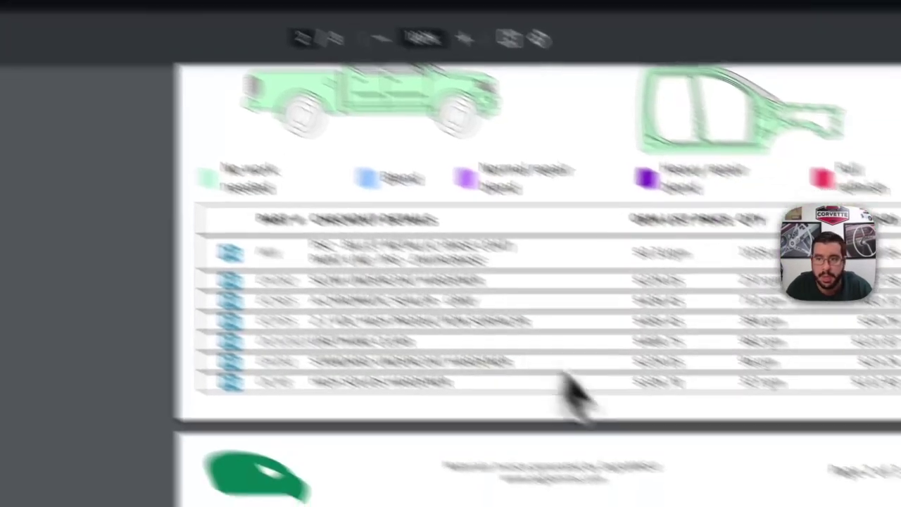
- Review the paint and body material totals, then close both Repair Order #123 invoice tabs
{"action": "scroll", "coordinate": [535, 331], "scroll_direction": "up", "scroll_amount": 5}
{"action": "scroll", "coordinate": [629, 383], "scroll_direction": "down", "scroll_amount": 15}
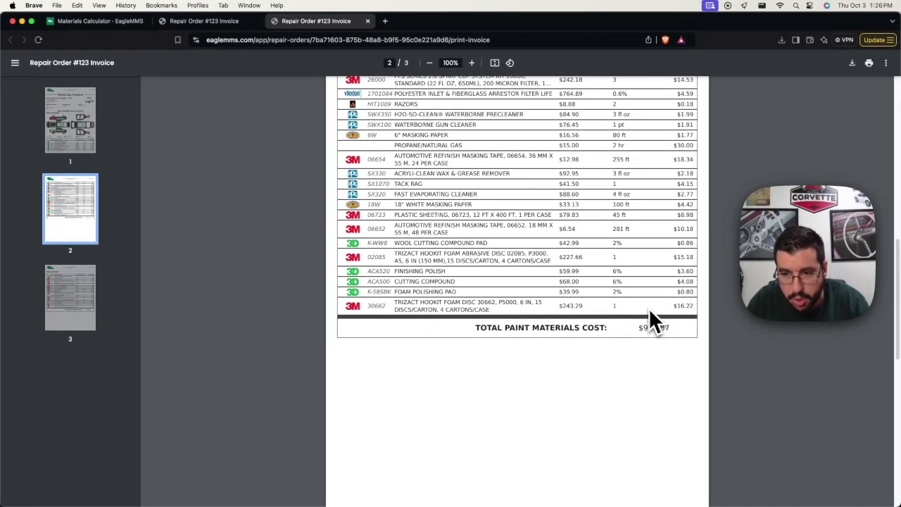
{"action": "scroll", "coordinate": [648, 320], "scroll_direction": "down", "scroll_amount": 10}
{"action": "scroll", "coordinate": [643, 341], "scroll_direction": "up", "scroll_amount": 1}
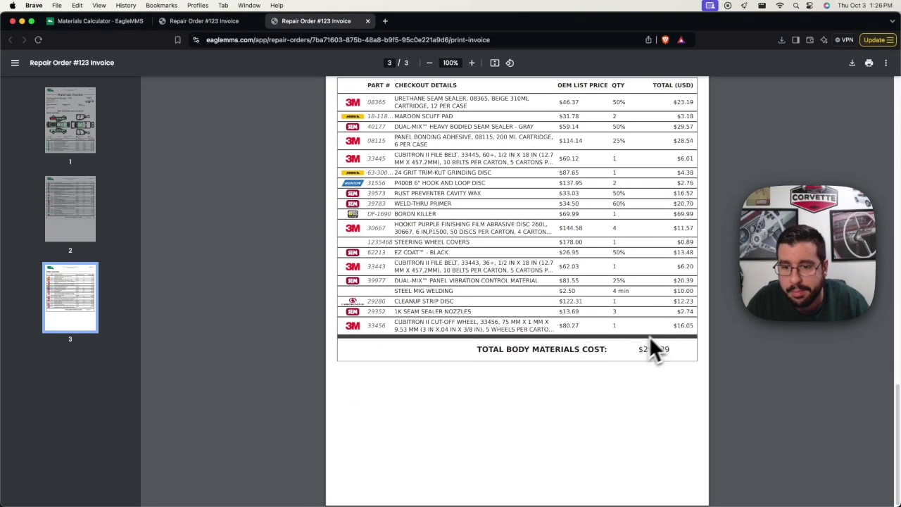
{"action": "left_click", "coordinate": [254, 22]}
{"action": "left_click", "coordinate": [254, 22]}
- Import the four pour-outs from the desktop PPG paint invoice PDF via PPG PaintManager import
{"action": "scroll", "coordinate": [686, 233], "scroll_direction": "up", "scroll_amount": 20}
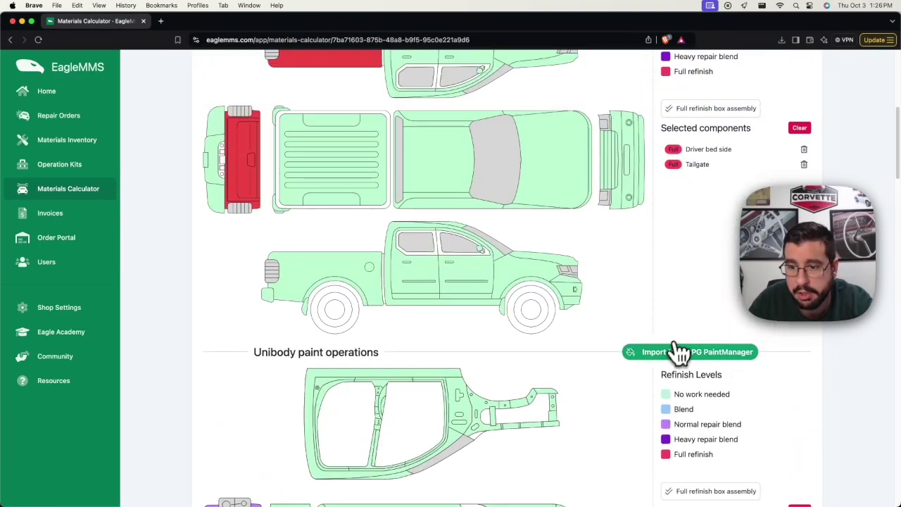
{"action": "left_click", "coordinate": [680, 351]}
{"action": "key", "text": "ctrl+alt+Right"}
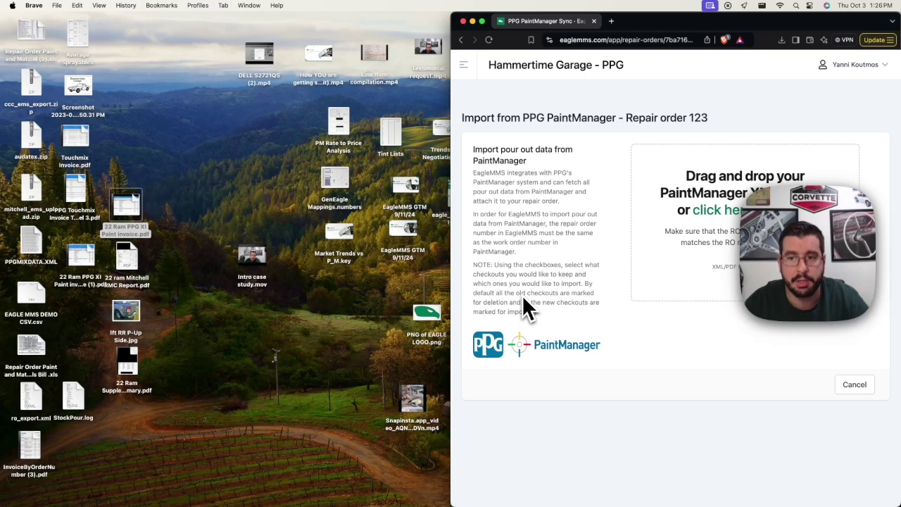
{"action": "left_click", "coordinate": [137, 221]}
{"action": "mouse_move", "coordinate": [102, 250]}
{"action": "left_mouse_down"}
{"action": "mouse_move", "coordinate": [549, 211]}
{"action": "mouse_move", "coordinate": [693, 210]}
{"action": "left_mouse_up"}
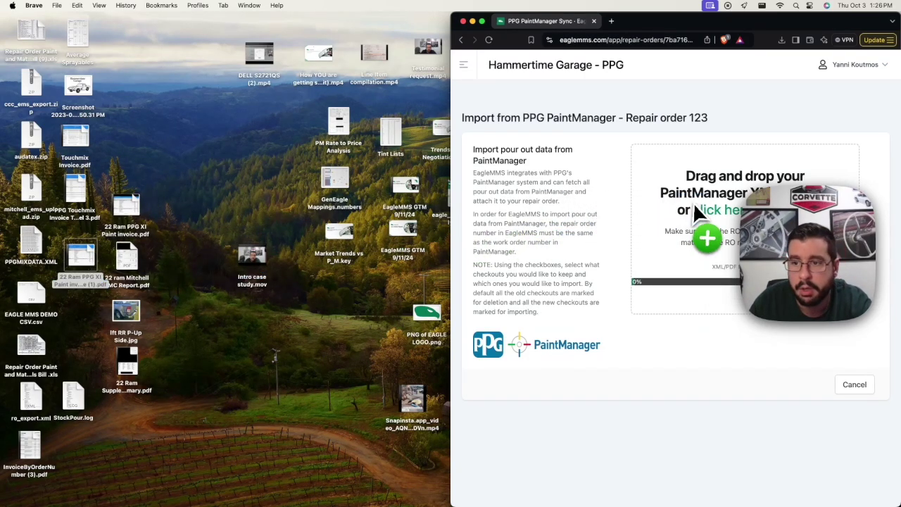
{"action": "double_click", "coordinate": [799, 27]}
{"action": "scroll", "coordinate": [478, 274], "scroll_direction": "down", "scroll_amount": 1}
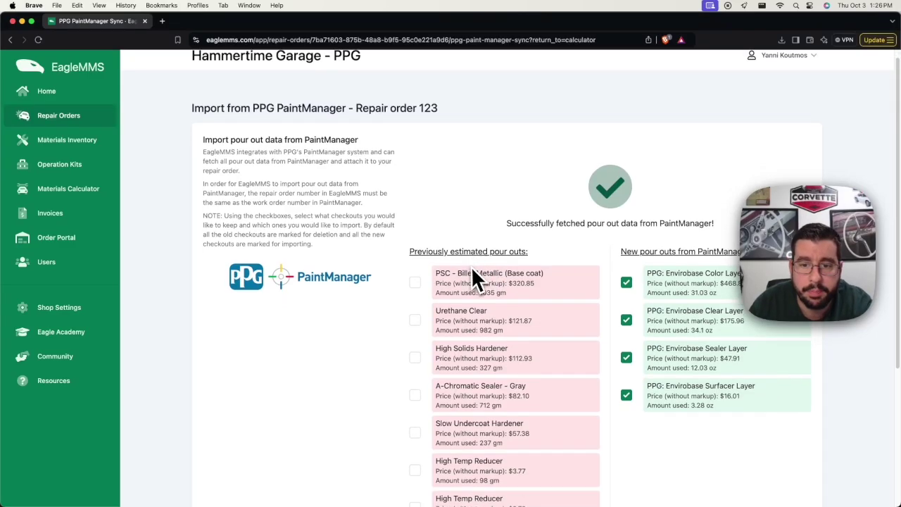
{"action": "scroll", "coordinate": [472, 275], "scroll_direction": "down", "scroll_amount": 4}
{"action": "left_click", "coordinate": [790, 489]}
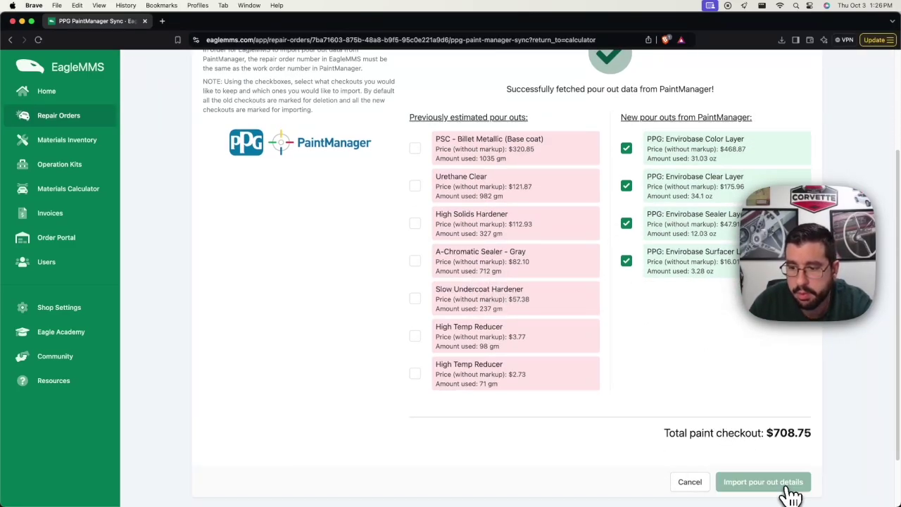
{"action": "scroll", "coordinate": [744, 372], "scroll_direction": "down", "scroll_amount": 15}
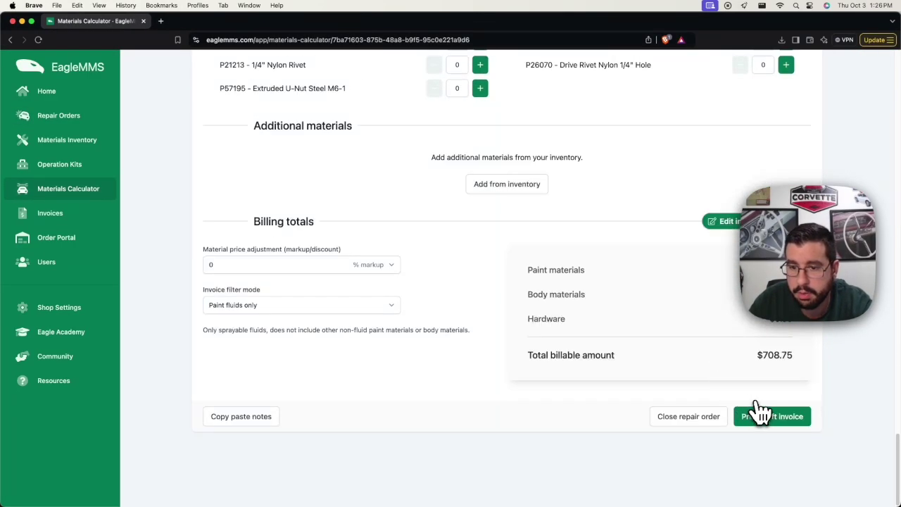
- Set the invoice filter to Full invoice, apply the calculator, and print a draft invoice
{"action": "left_click", "coordinate": [310, 305]}
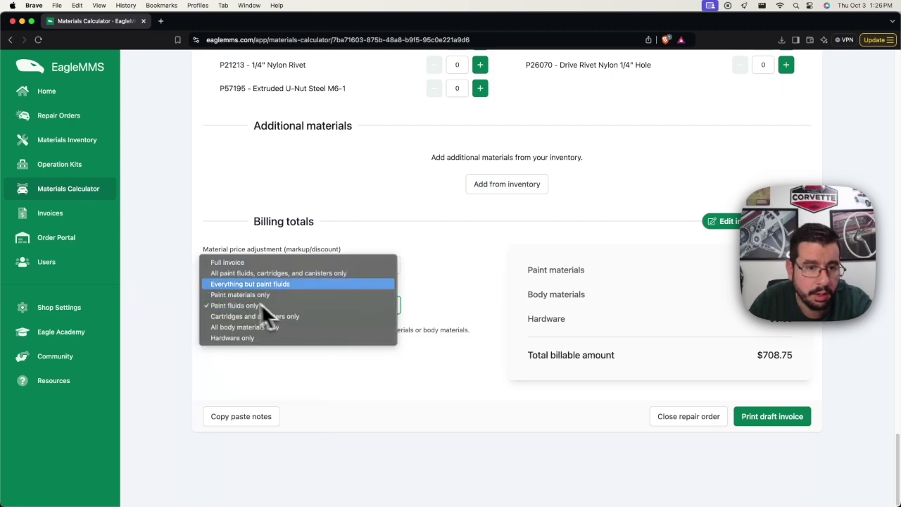
{"action": "left_click", "coordinate": [232, 265]}
{"action": "left_click", "coordinate": [746, 444]}
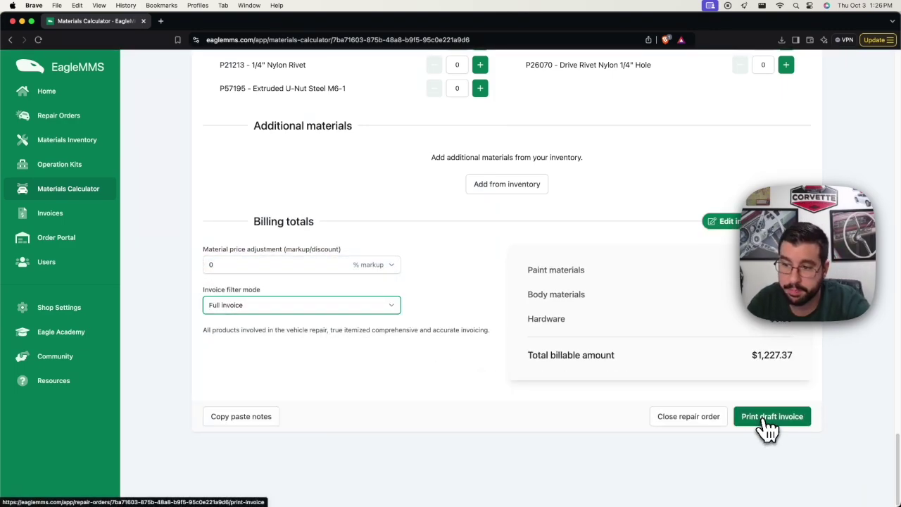
{"action": "left_click", "coordinate": [768, 422]}
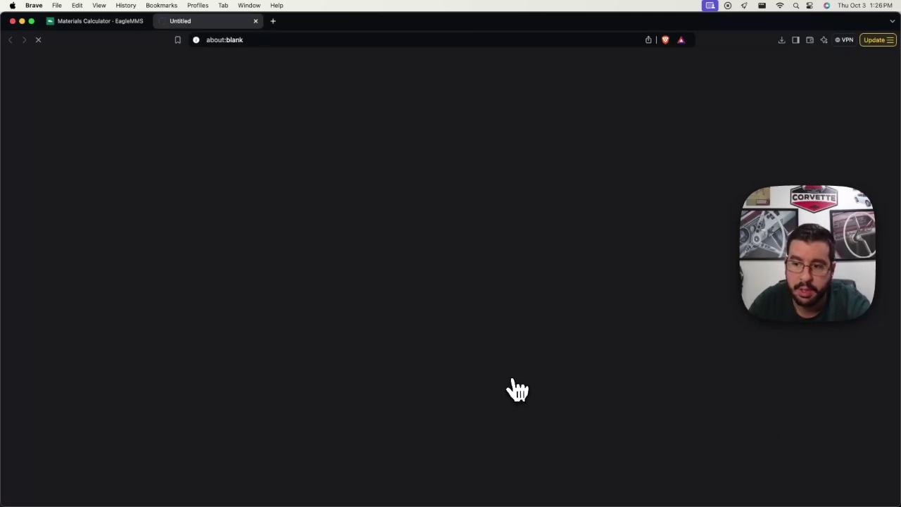
- Check the $1,227.37 total materials cost, then snap the browser beside the desktop files
{"action": "scroll", "coordinate": [507, 386], "scroll_direction": "down", "scroll_amount": 3}
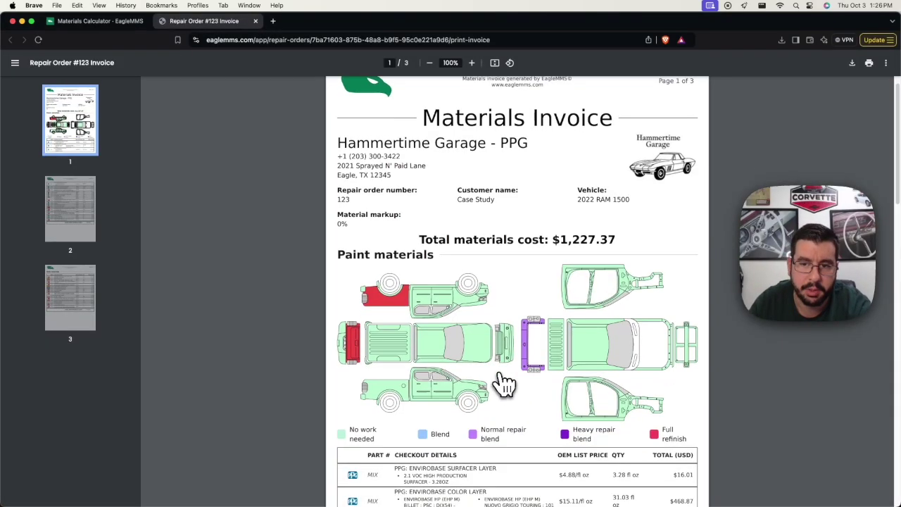
{"action": "scroll", "coordinate": [501, 380], "scroll_direction": "down", "scroll_amount": 3}
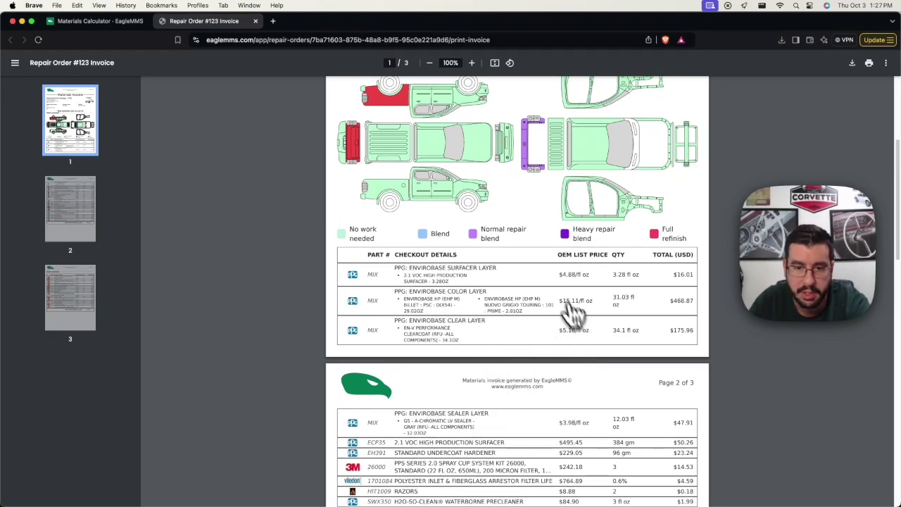
{"action": "scroll", "coordinate": [521, 380], "scroll_direction": "down", "scroll_amount": 9}
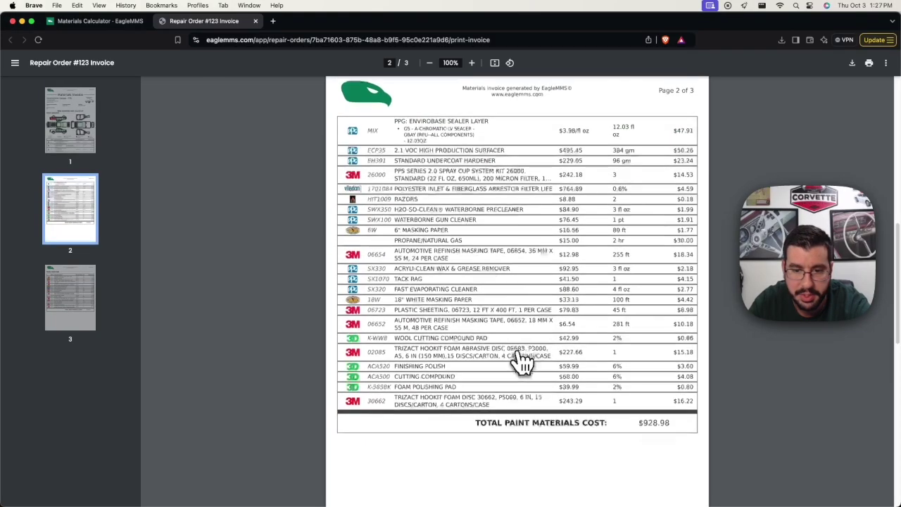
{"action": "scroll", "coordinate": [521, 380], "scroll_direction": "down", "scroll_amount": 15}
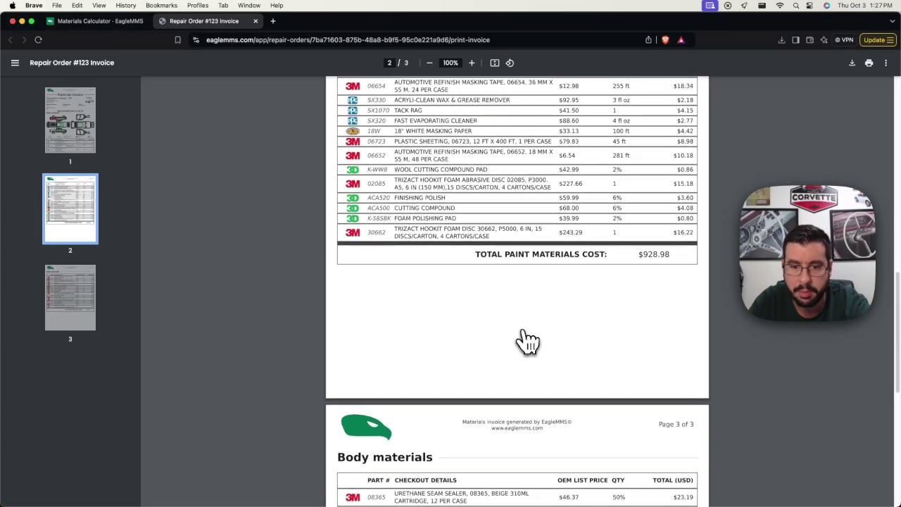
{"action": "scroll", "coordinate": [522, 340], "scroll_direction": "down", "scroll_amount": 2}
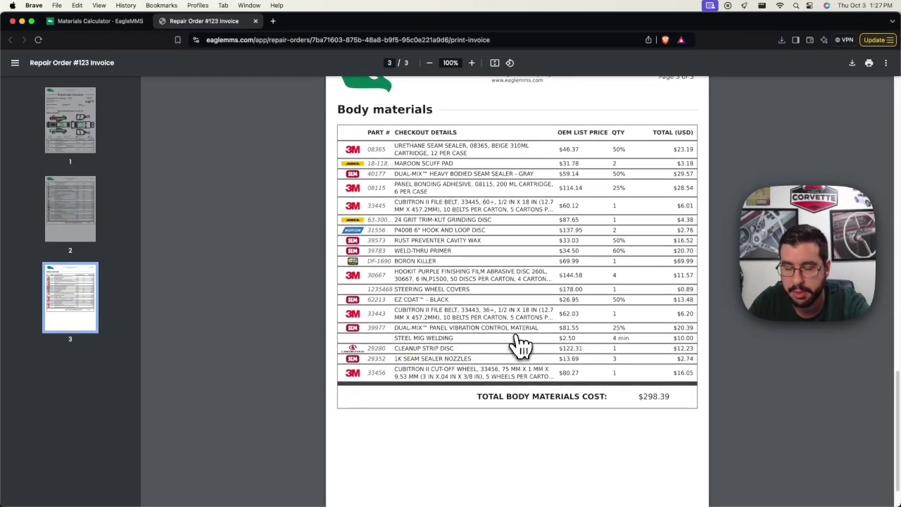
{"action": "scroll", "coordinate": [519, 344], "scroll_direction": "up", "scroll_amount": 20}
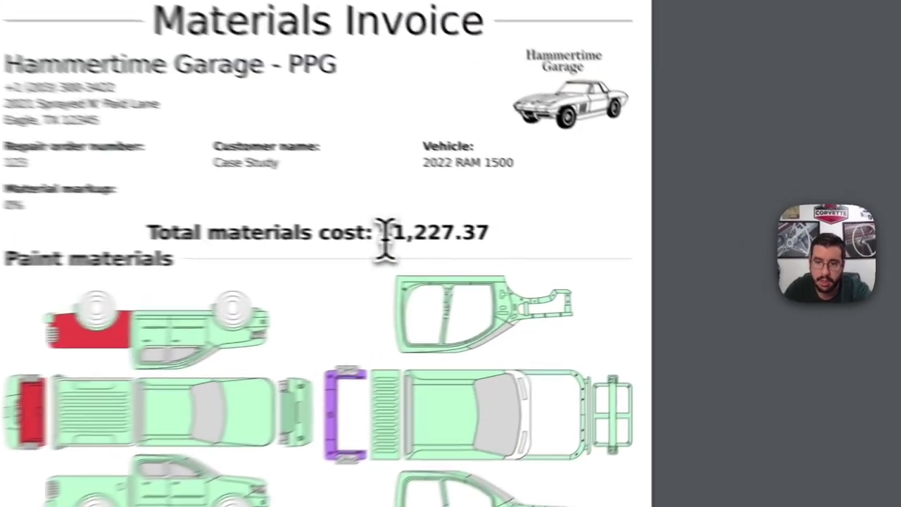
{"action": "left_click_drag", "start_coordinate": [382, 233], "coordinate": [475, 234]}
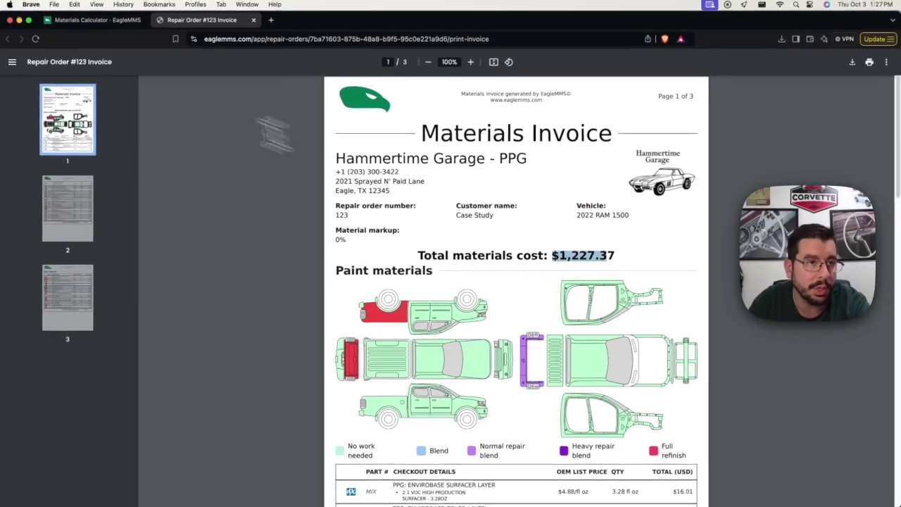
{"action": "key", "text": "ctrl+alt+Right"}
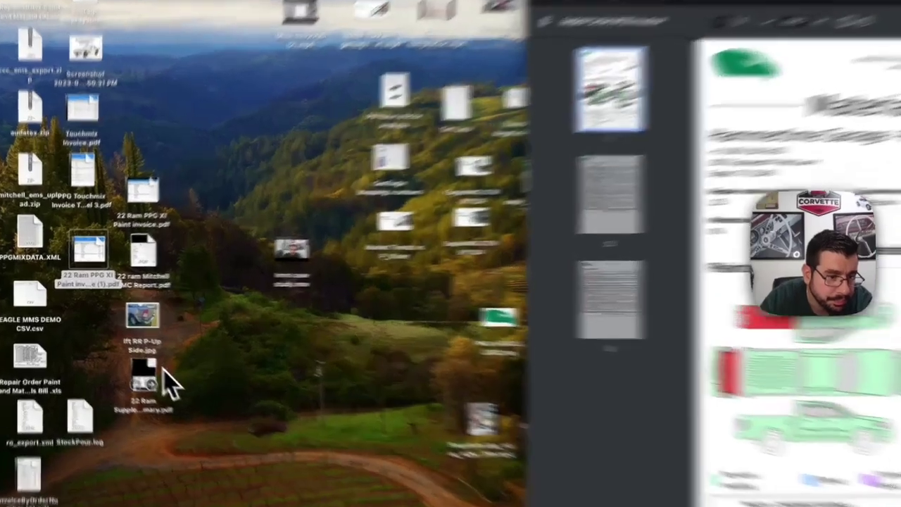
{"action": "left_click", "coordinate": [141, 371]}
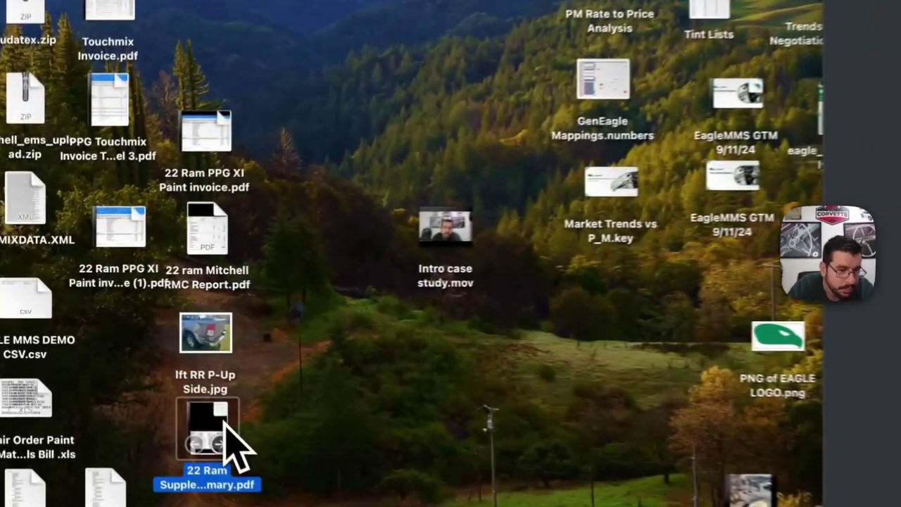
{"action": "double_click", "coordinate": [224, 422]}
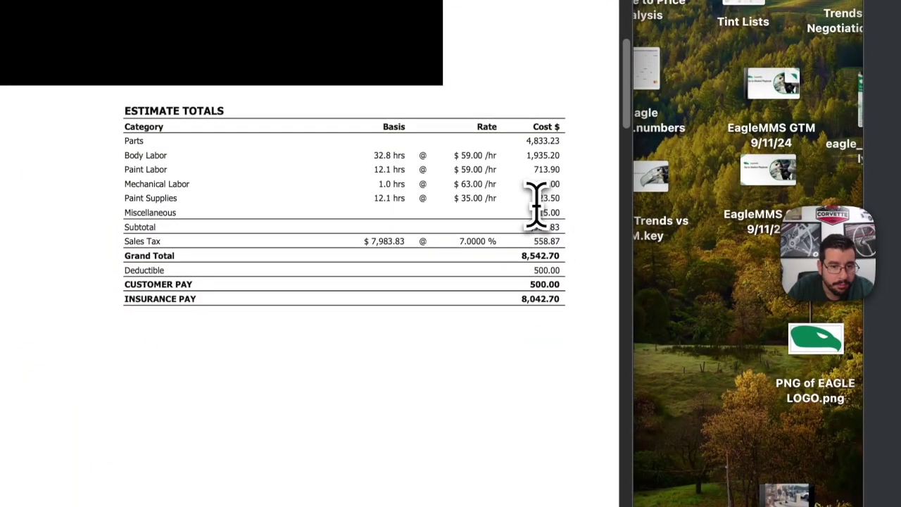
{"action": "scroll", "coordinate": [528, 207], "scroll_direction": "up", "scroll_amount": 10}
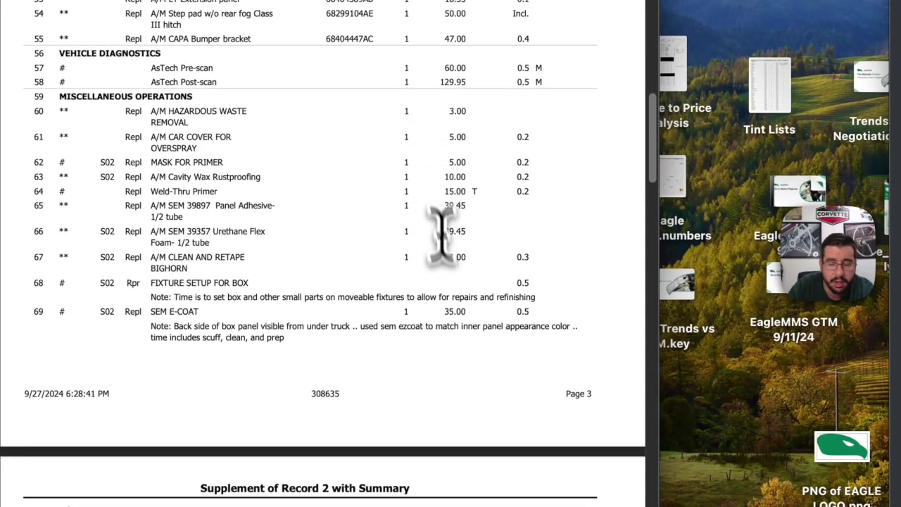
{"action": "scroll", "coordinate": [454, 232], "scroll_direction": "down", "scroll_amount": 8}
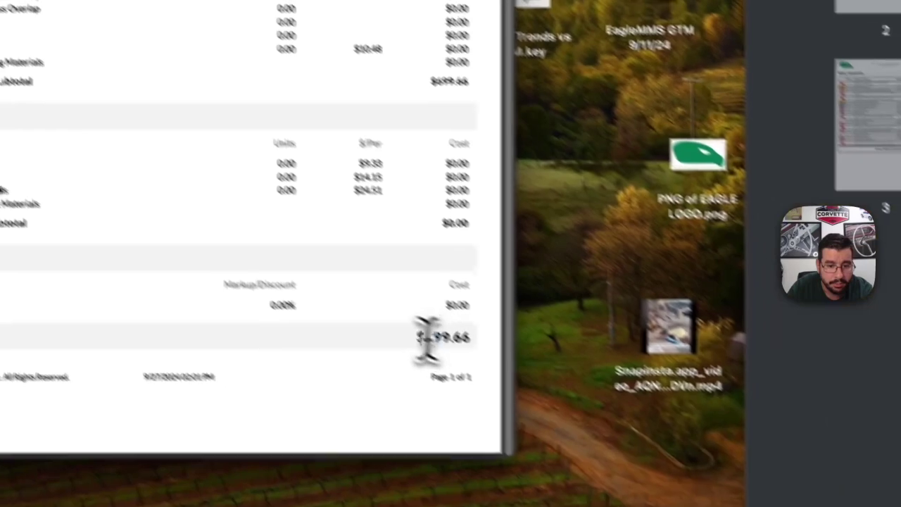
{"action": "left_click_drag", "start_coordinate": [569, 453], "coordinate": [647, 465]}
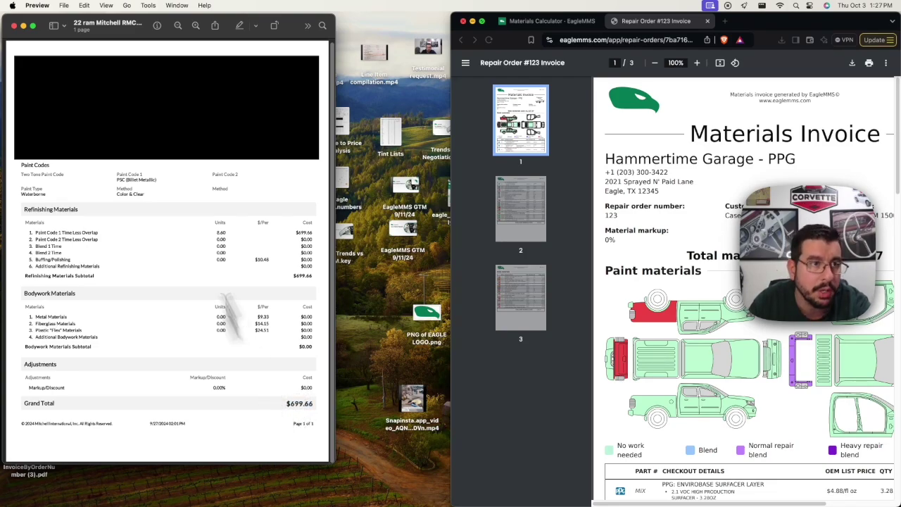
- Close the Mitchell RMC report and bring the invoice browser back to full screen
{"action": "left_click", "coordinate": [13, 25]}
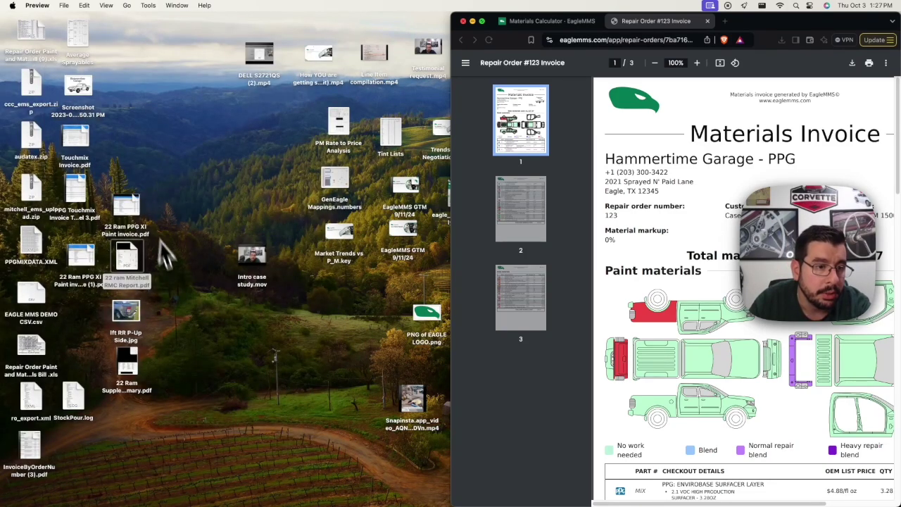
{"action": "left_click", "coordinate": [767, 40]}
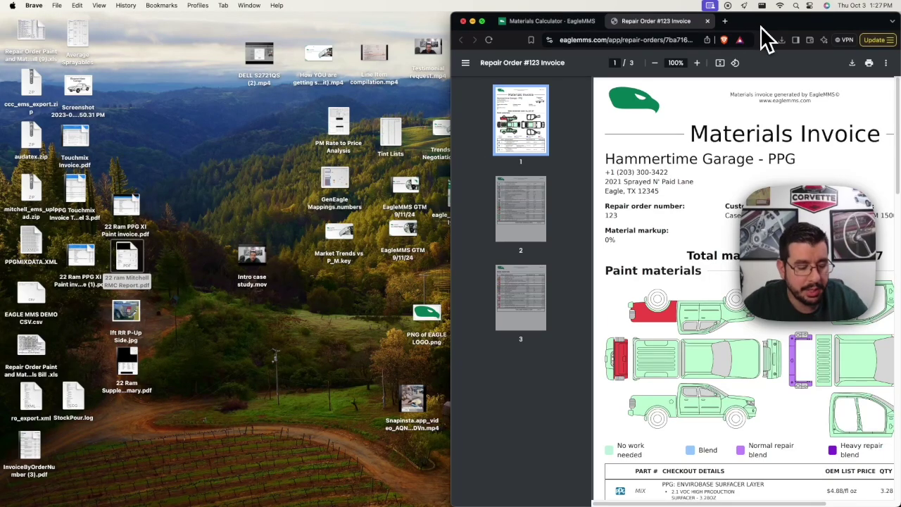
{"action": "double_click", "coordinate": [760, 26]}
{"action": "scroll", "coordinate": [516, 223], "scroll_direction": "down", "scroll_amount": 10}
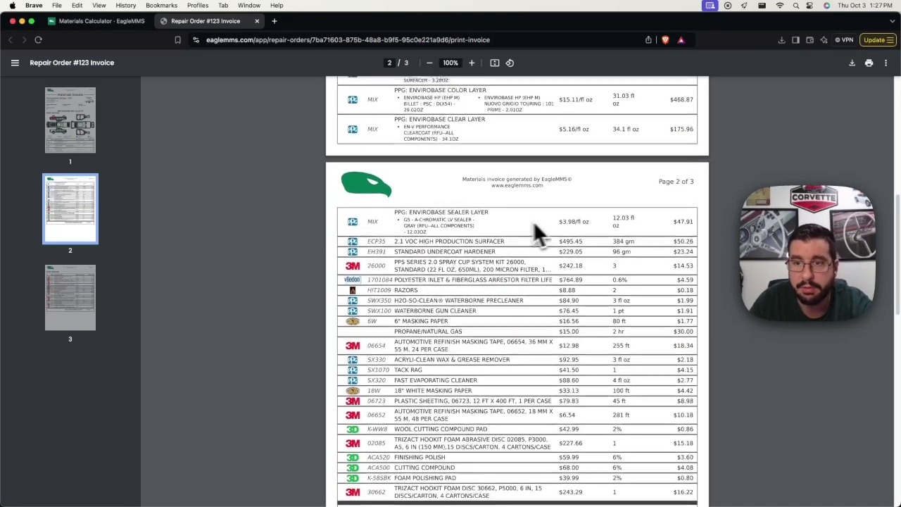
{"action": "scroll", "coordinate": [533, 221], "scroll_direction": "up", "scroll_amount": 10}
- Highlight the $1,227.37 total materials cost and scroll through the invoice PDF
{"action": "double_click", "coordinate": [573, 255]}
{"action": "left_click", "coordinate": [603, 261]}
{"action": "left_click_drag", "start_coordinate": [553, 256], "coordinate": [615, 257]}
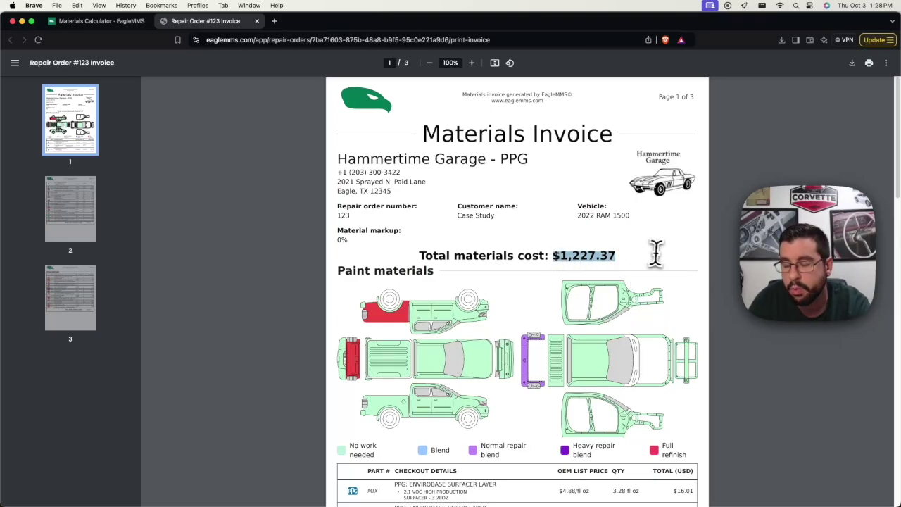
{"action": "scroll", "coordinate": [649, 264], "scroll_direction": "down", "scroll_amount": 3}
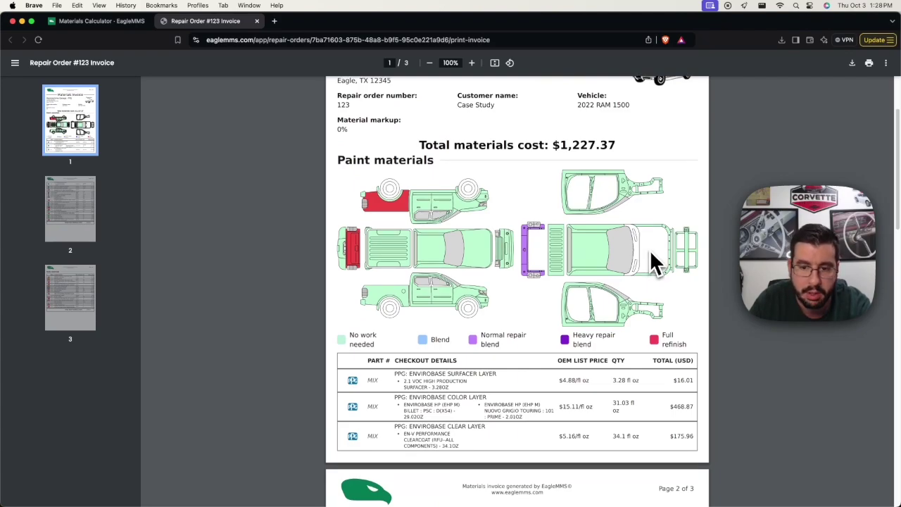
{"action": "scroll", "coordinate": [649, 250], "scroll_direction": "down", "scroll_amount": 5}
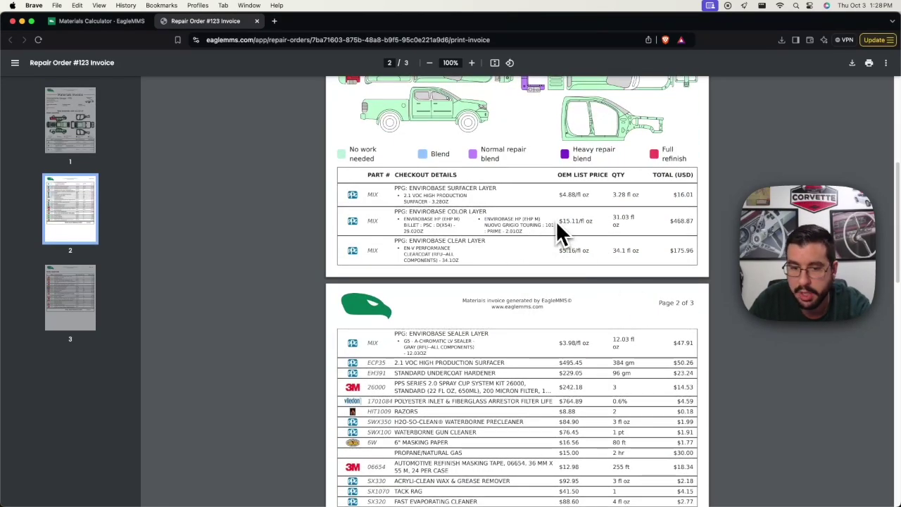
{"action": "scroll", "coordinate": [556, 222], "scroll_direction": "up", "scroll_amount": 8}
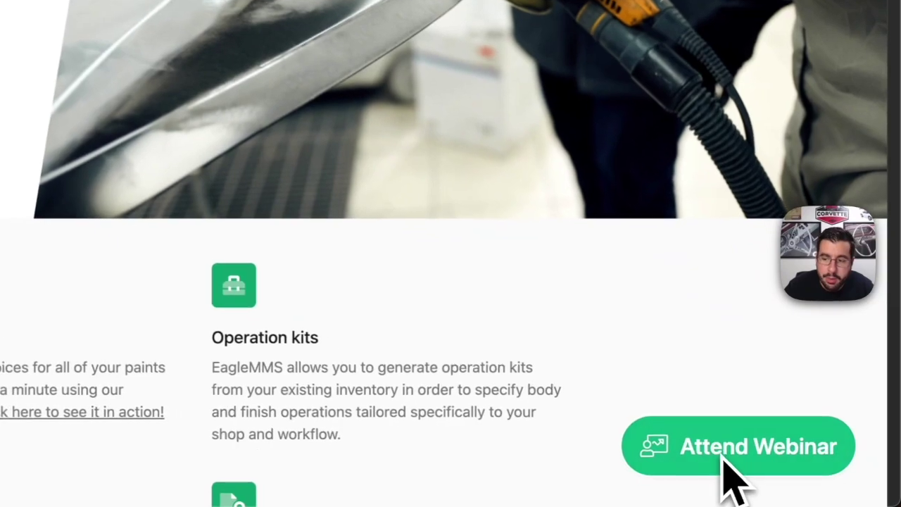
{"action": "left_click", "coordinate": [721, 456]}
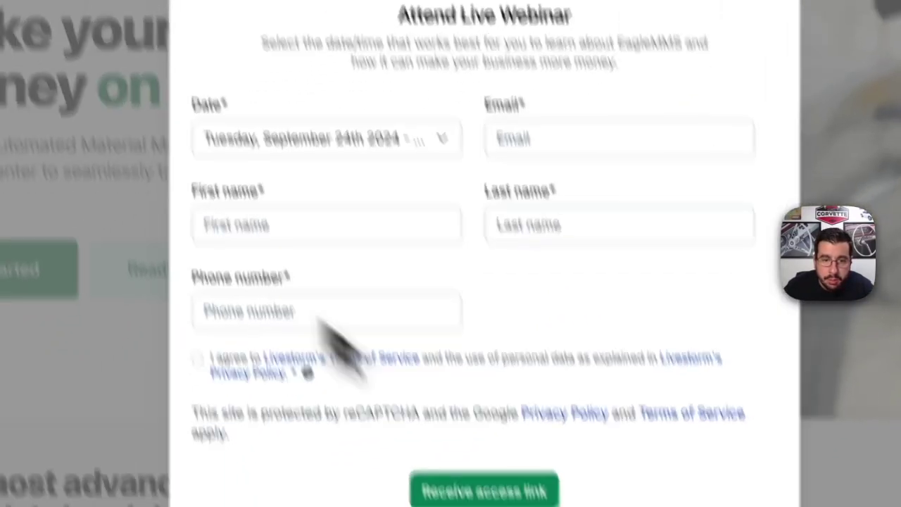